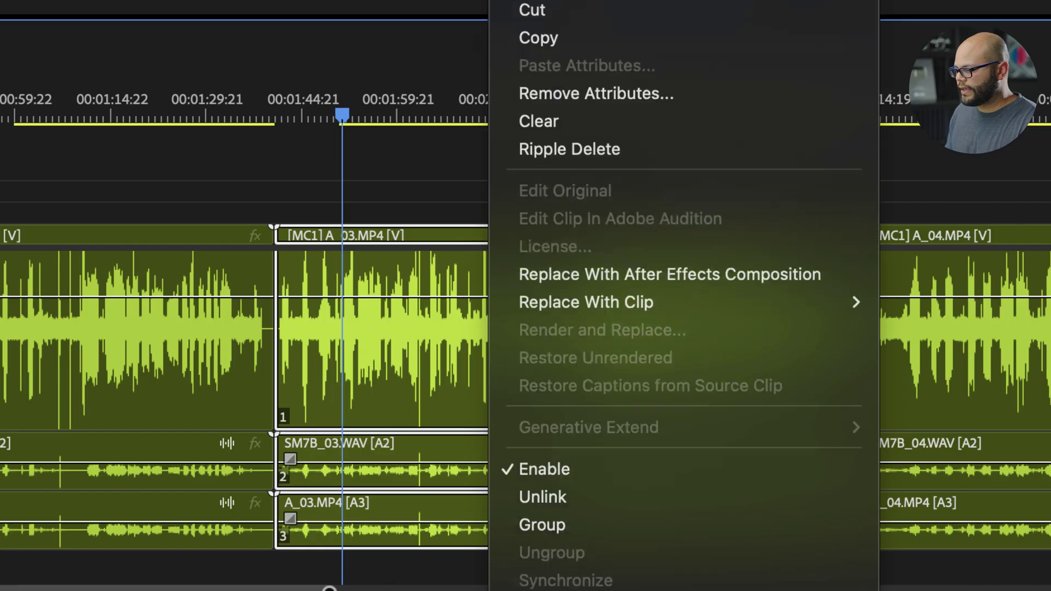
pyautogui.scroll(-5, 684, 328)
pyautogui.moveTo(689, 357)
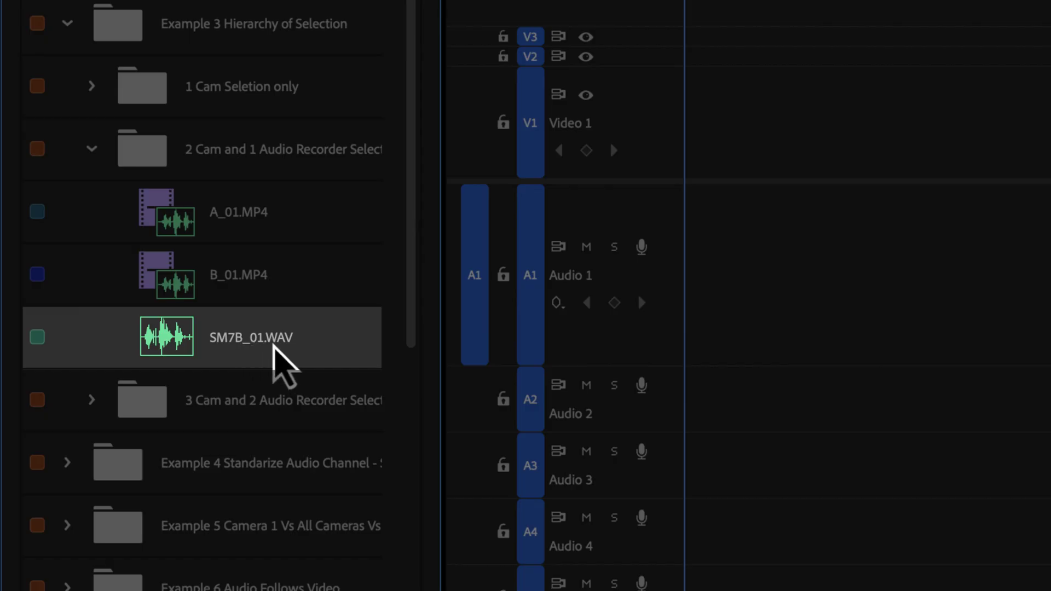
pyautogui.keyDown('super'); pyautogui.click(159, 297); pyautogui.keyUp('super')
pyautogui.keyDown('super'); pyautogui.click(167, 257); pyautogui.keyUp('super')
pyautogui.rightClick(176, 263)
pyautogui.click(188, 274)
pyautogui.click(629, 555)
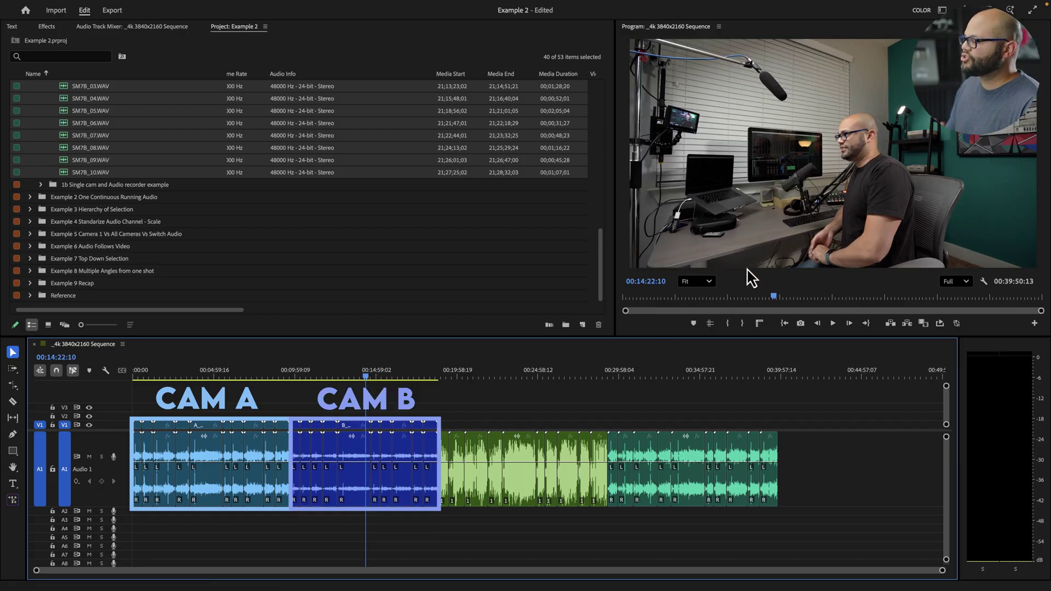
# Inspect the boom microphone and SM7B recorder clips on the timeline.
pyautogui.click(521, 458)
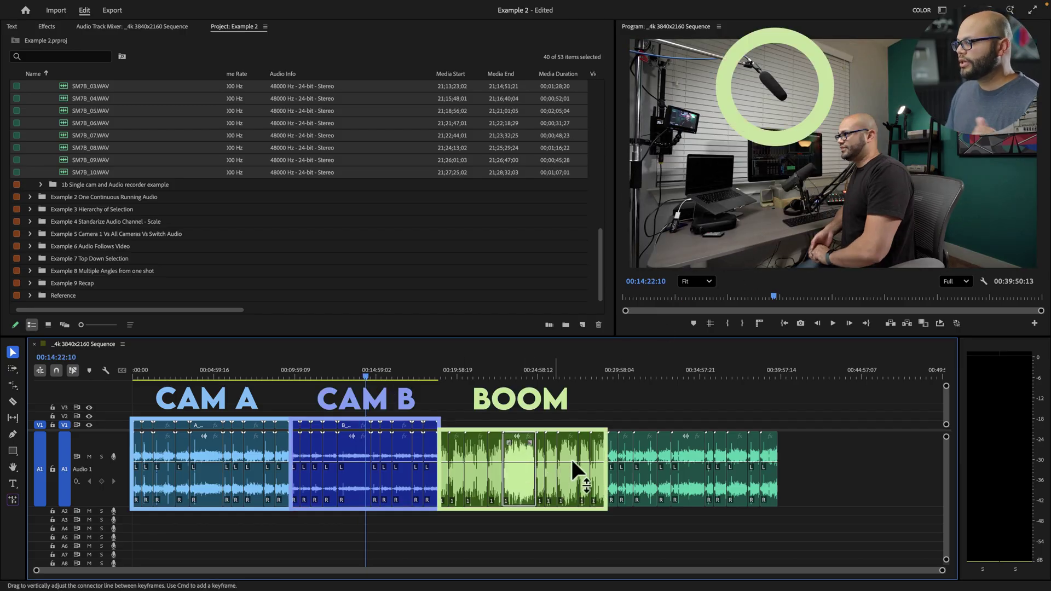
pyautogui.click(640, 469)
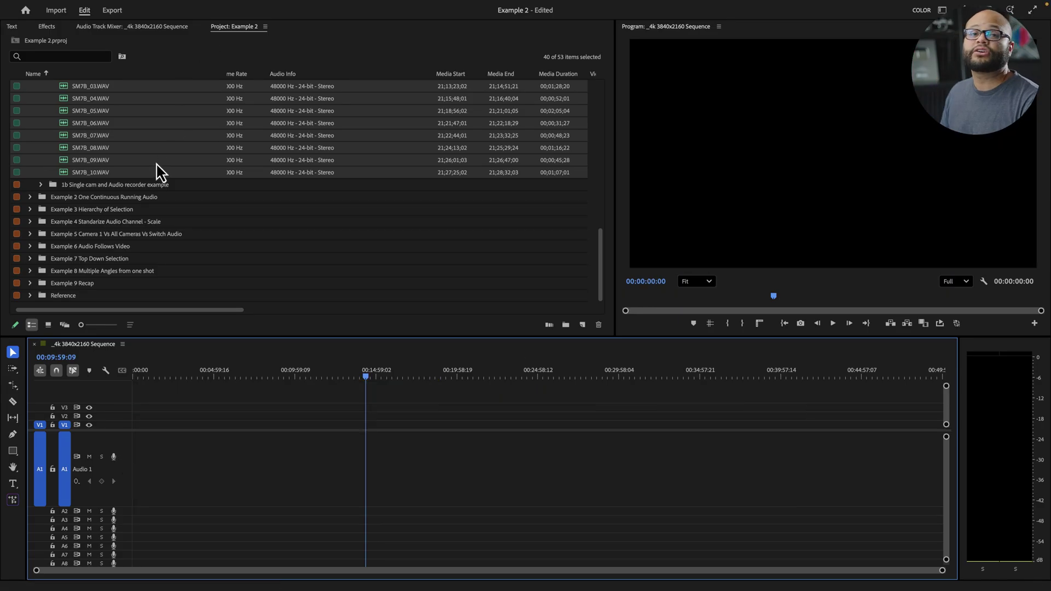
# Start a multi-camera source sequence from the selected camera, BOOM and SM7B clips and choose Timecode as the synchronize point.
pyautogui.scroll(10, 159, 172)
pyautogui.scroll(-5, 91, 145)
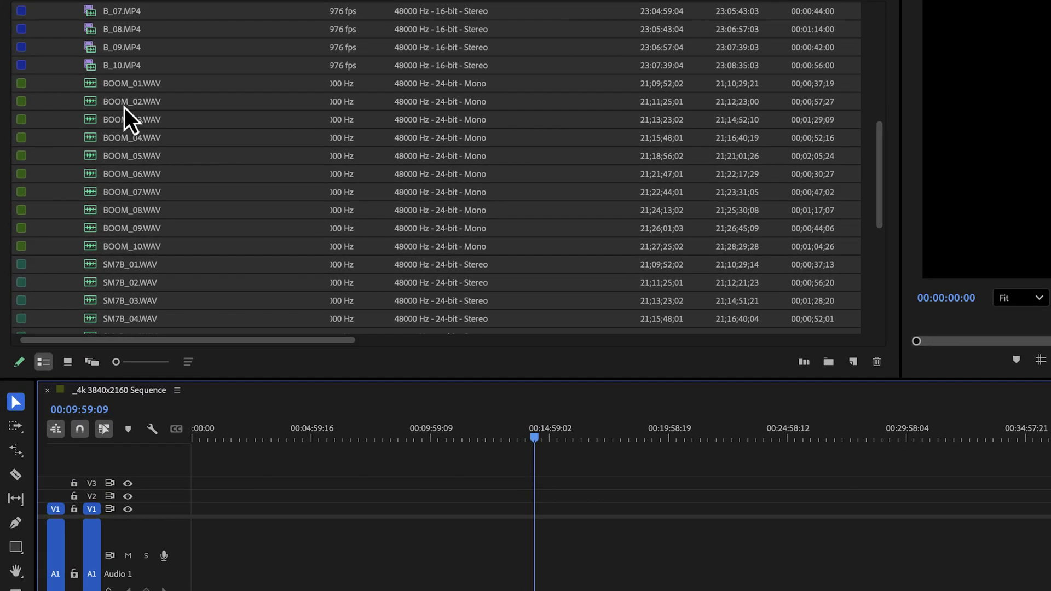
pyautogui.rightClick(144, 101)
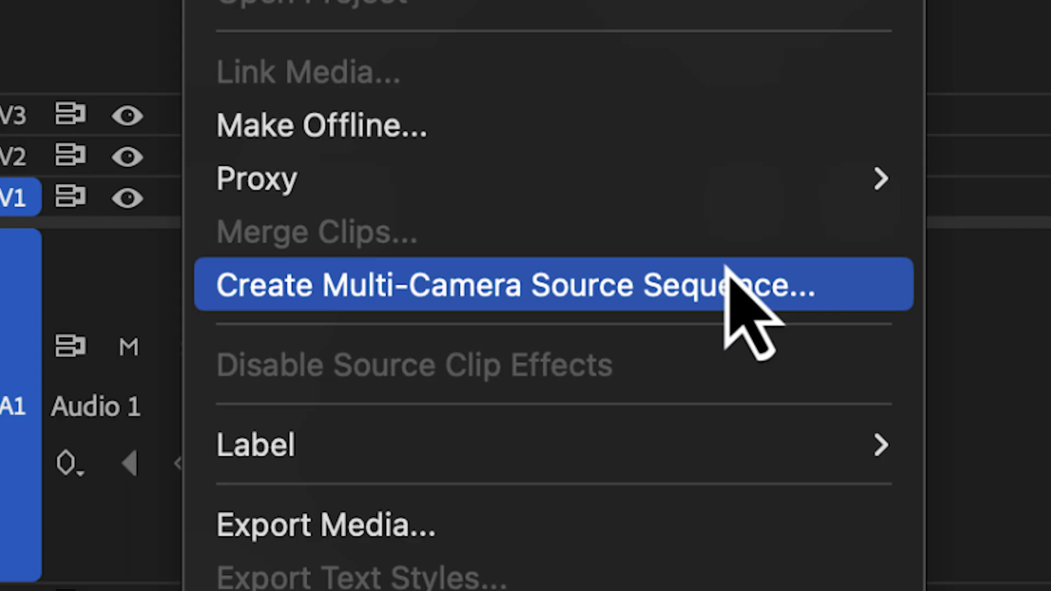
pyautogui.click(838, 297)
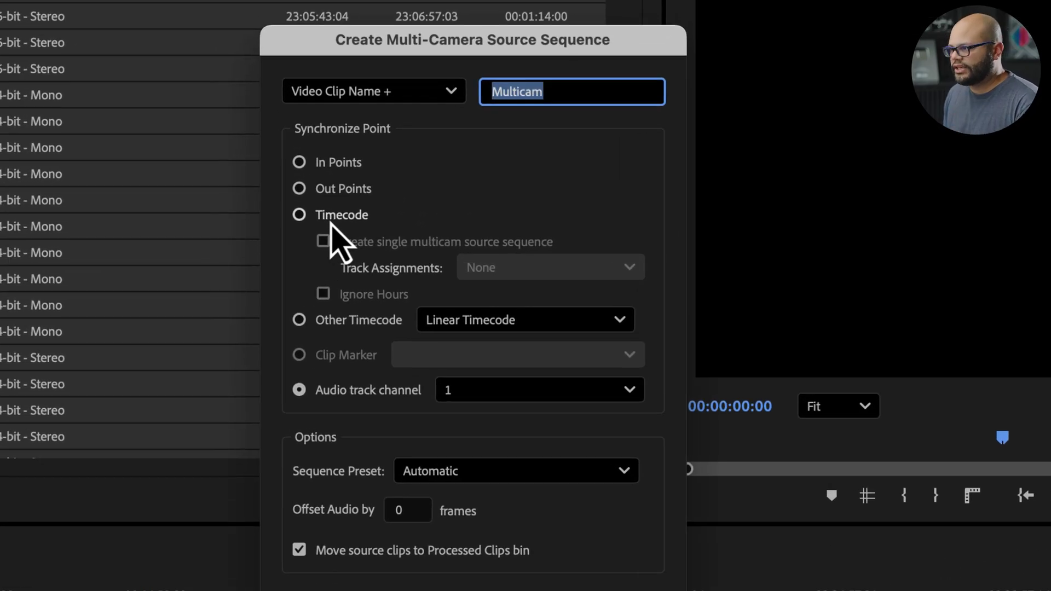
pyautogui.click(330, 222)
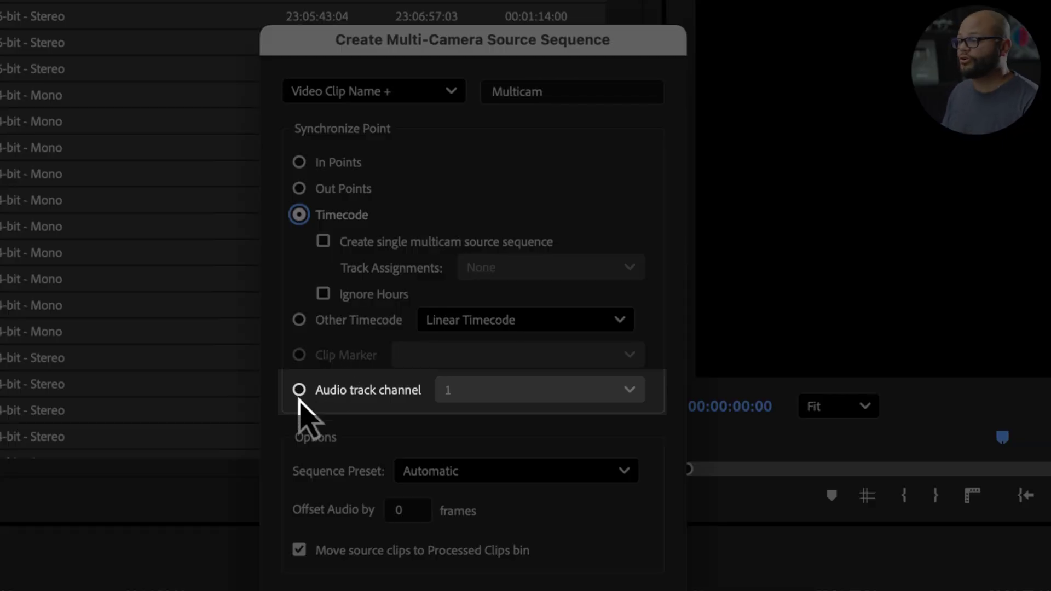
pyautogui.click(299, 390)
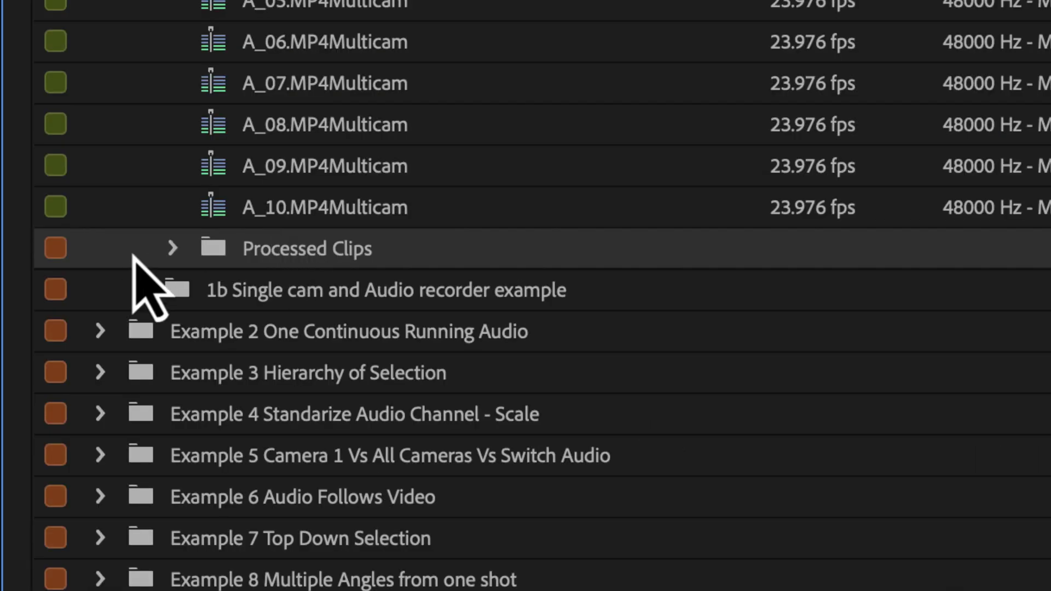
# Set the multi-camera audio sequence setting to Camera 1 and create the source sequences.
pyautogui.click(172, 248)
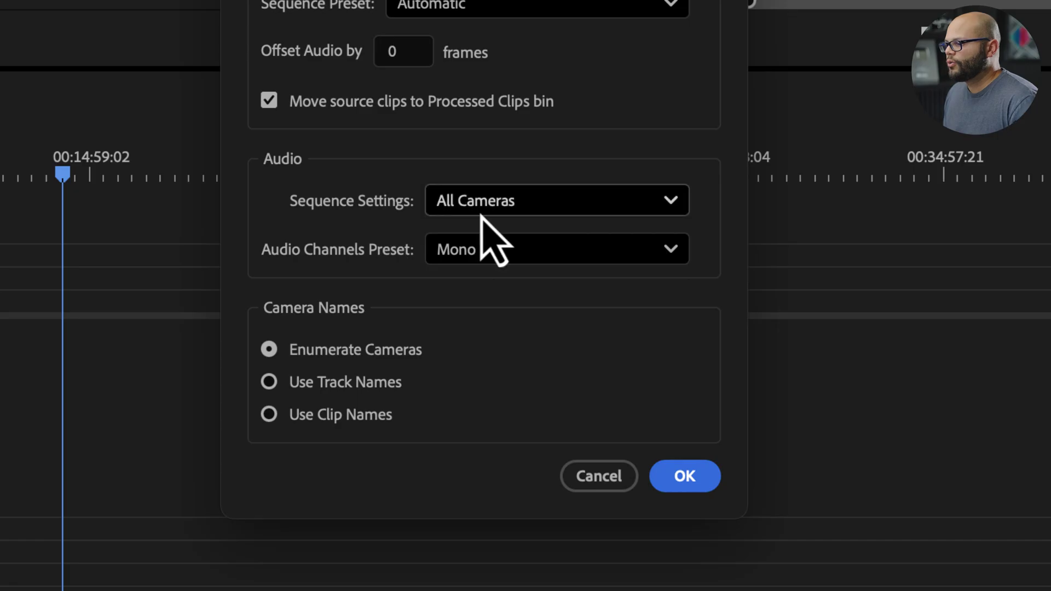
pyautogui.click(487, 207)
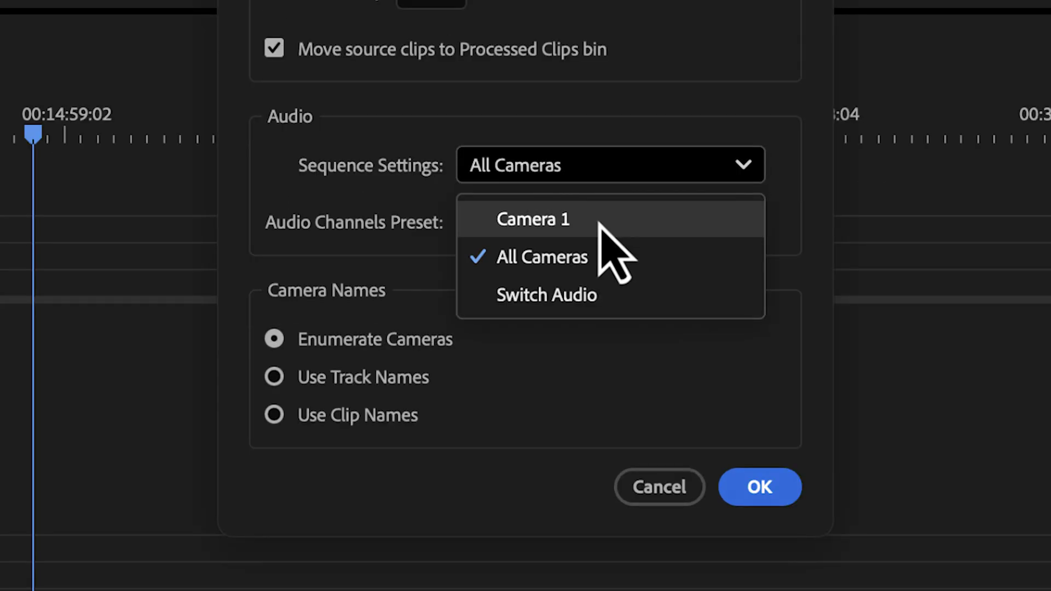
pyautogui.click(598, 222)
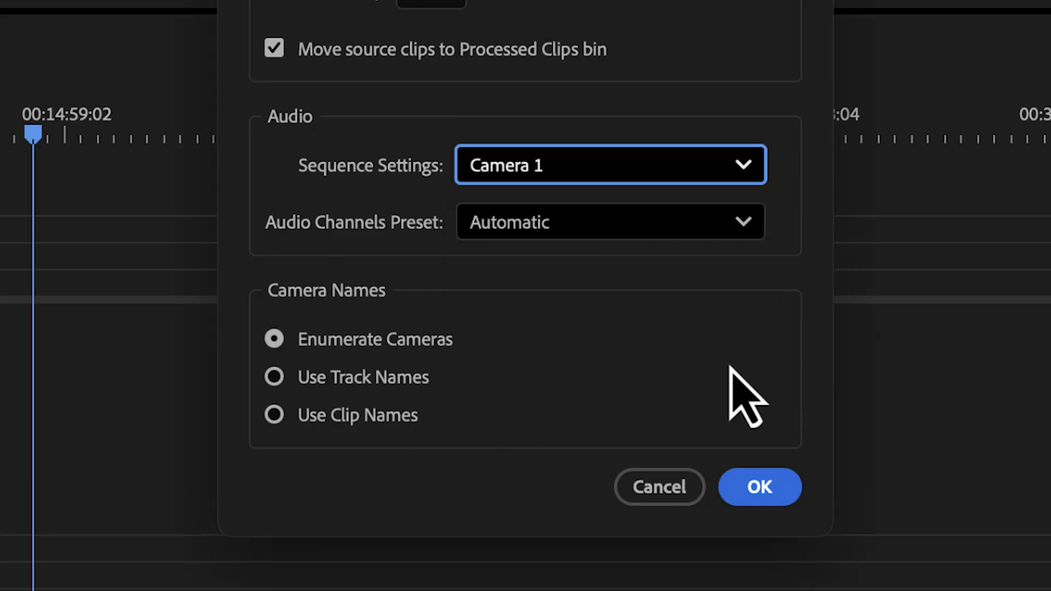
pyautogui.click(772, 495)
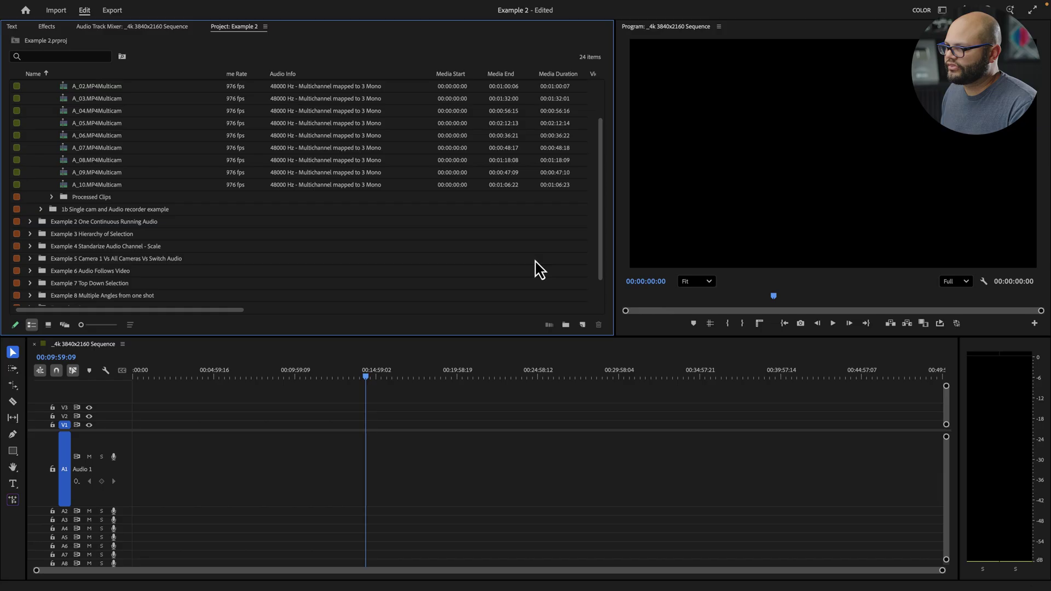
# Place the multicam sequences A_01 through A_10 at the start of the _4k 3840x2160 Sequence timeline.
pyautogui.scroll(3, 315, 352)
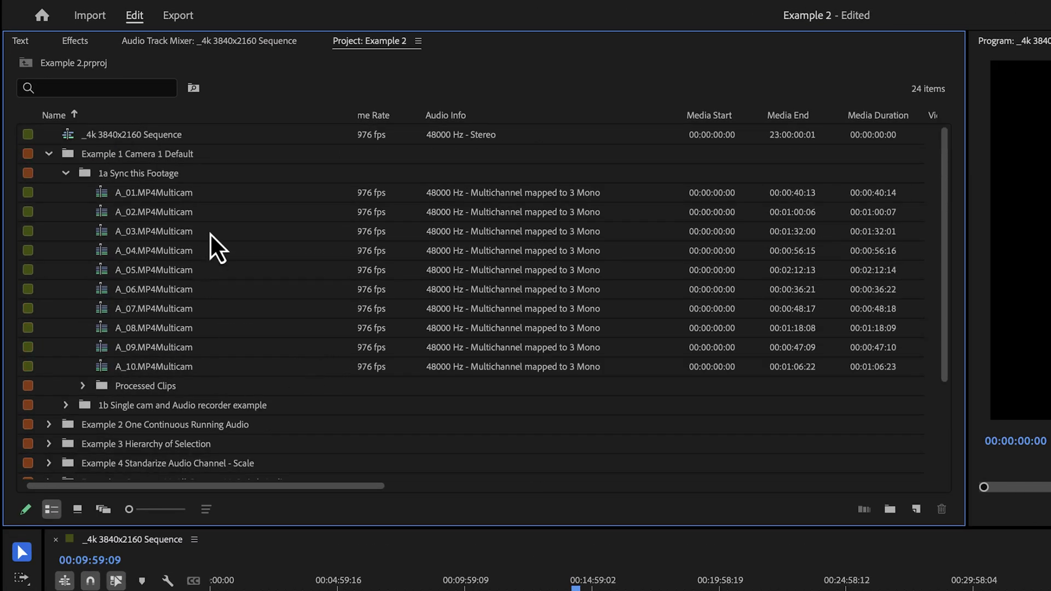
pyautogui.click(195, 191)
pyautogui.keyDown('shift'); pyautogui.click(174, 366); pyautogui.keyUp('shift')
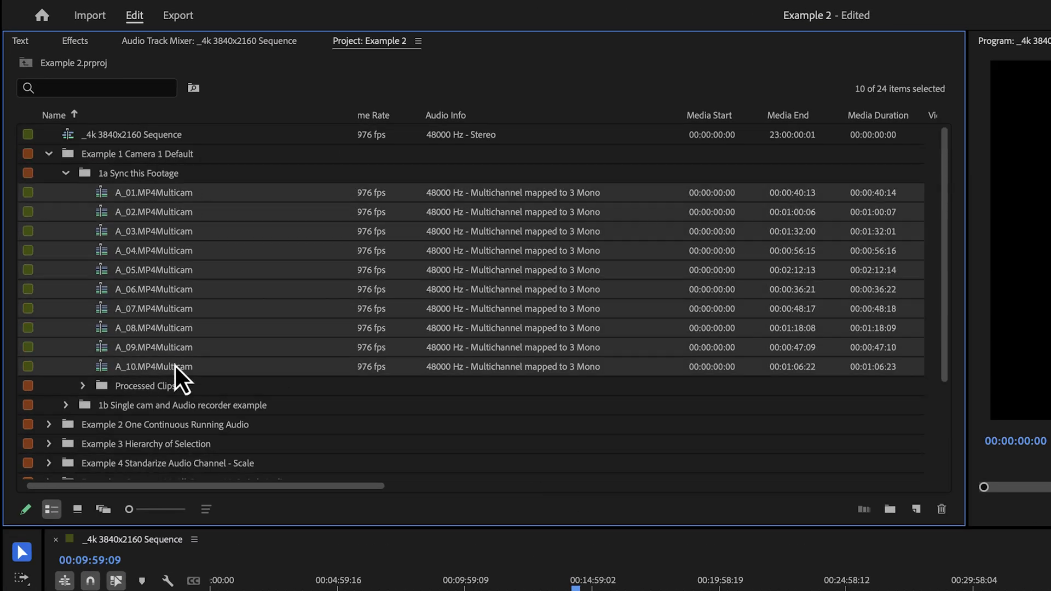
pyautogui.moveTo(166, 364); pyautogui.dragTo(243, 328)
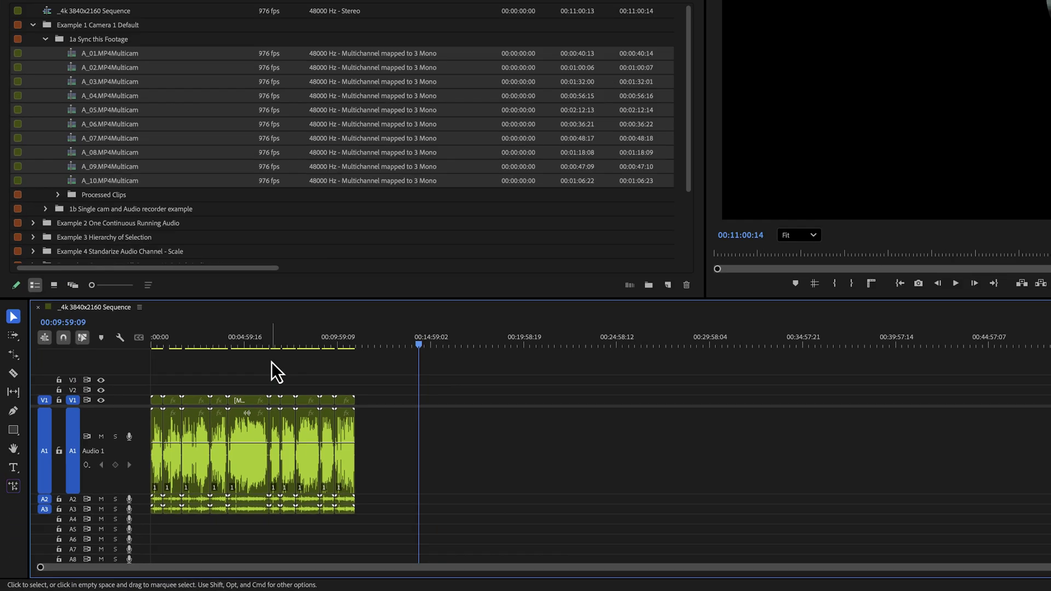
# Park the playhead at 00:04:41:03 and switch the fifth multicam clip to camera 2.
pyautogui.click(379, 230)
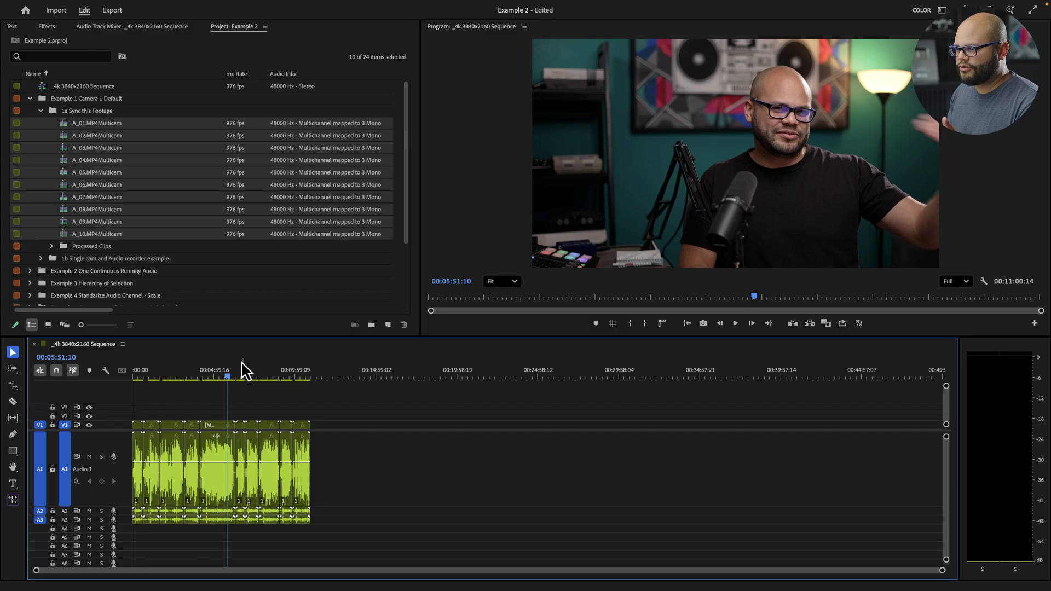
pyautogui.click(215, 378)
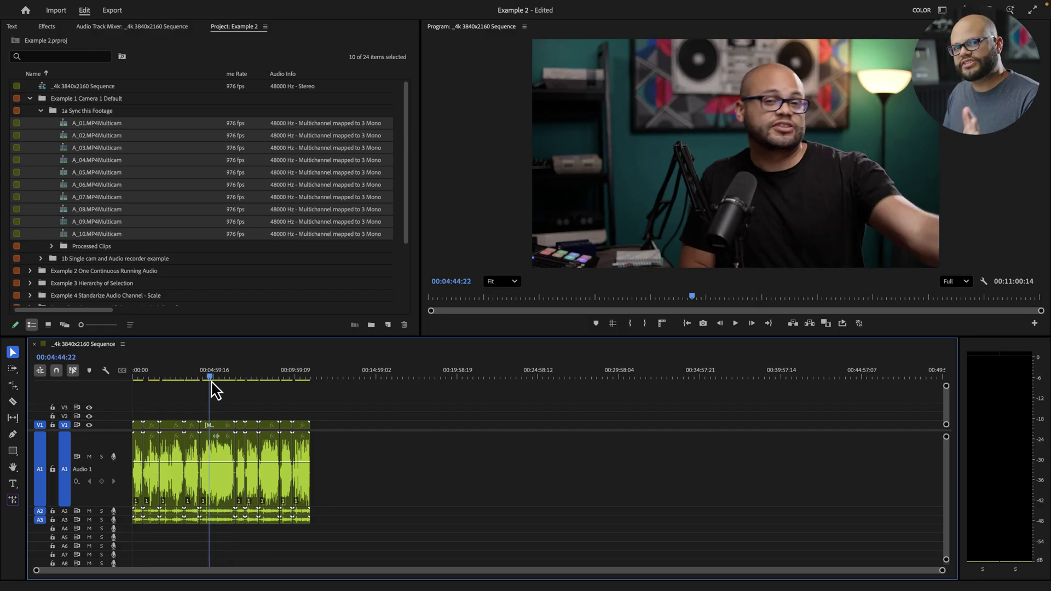
pyautogui.moveTo(215, 379); pyautogui.dragTo(209, 379)
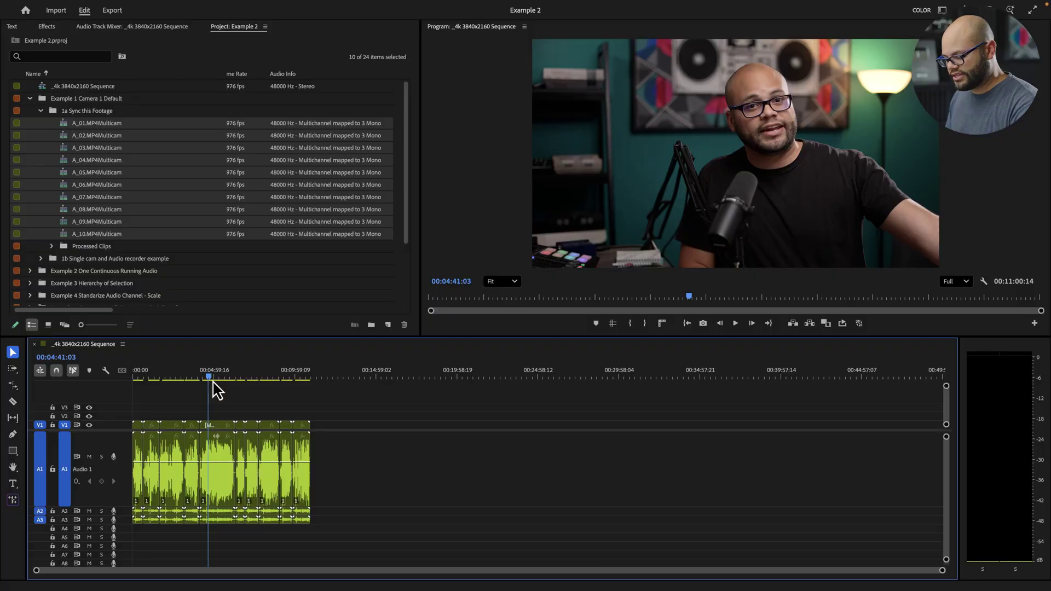
pyautogui.press('2')
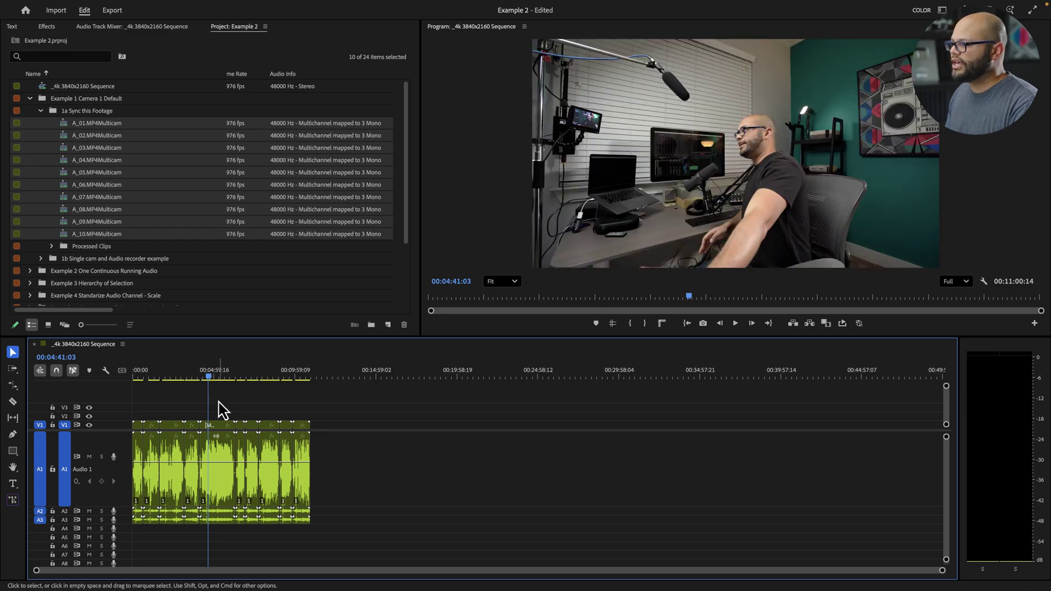
pyautogui.press('1')
pyautogui.press('2')
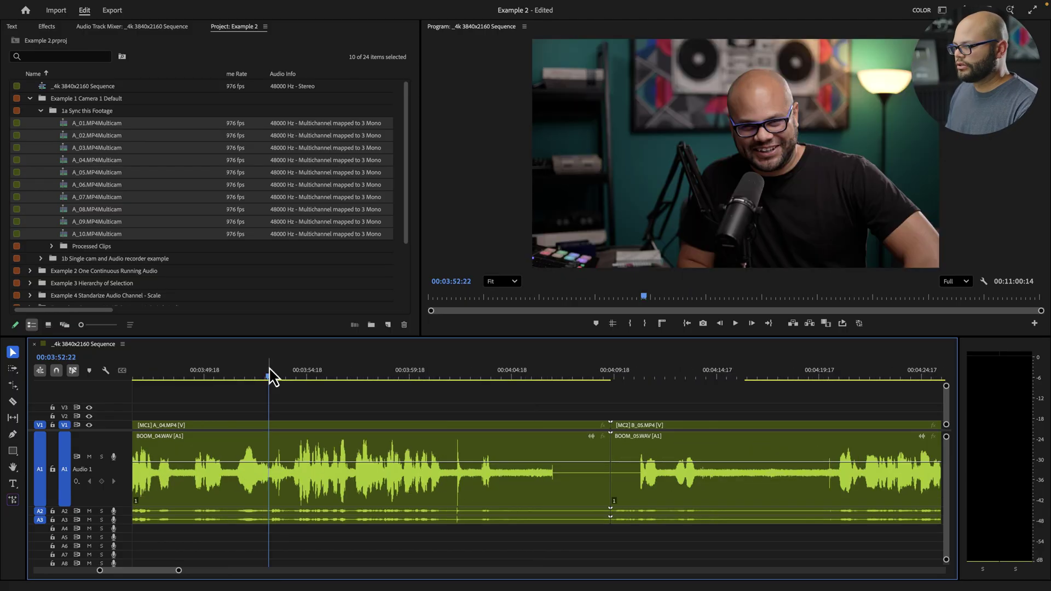
# Play the fourth multicam clip from 00:03:52:22 while switching between cameras 1 and 2, stopping on camera 2 at 00:03:57:03.
pyautogui.press('space')
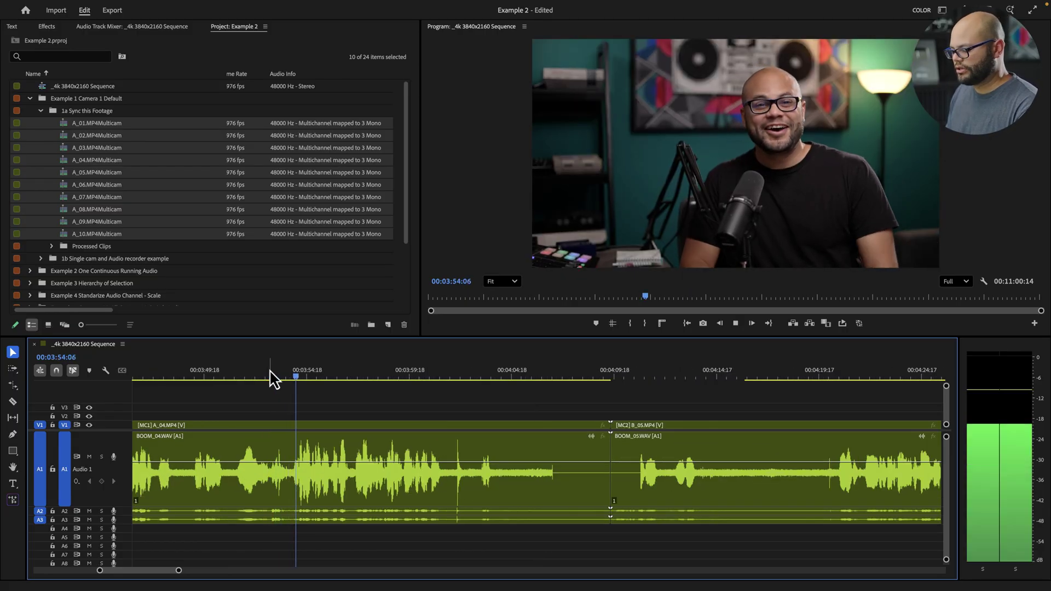
pyautogui.press('2')
pyautogui.press('1')
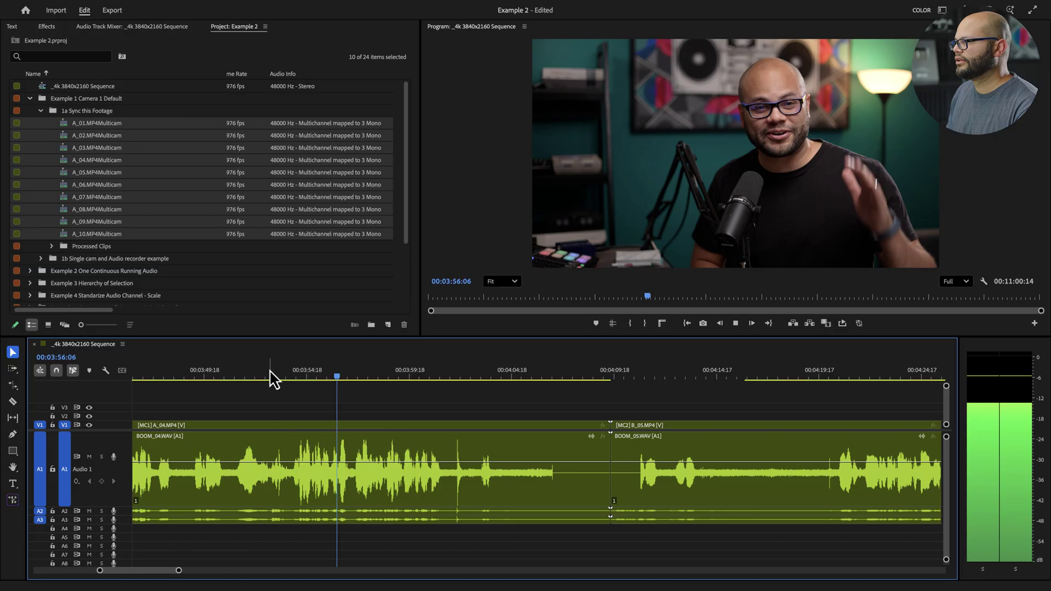
pyautogui.press('2')
pyautogui.press('space')
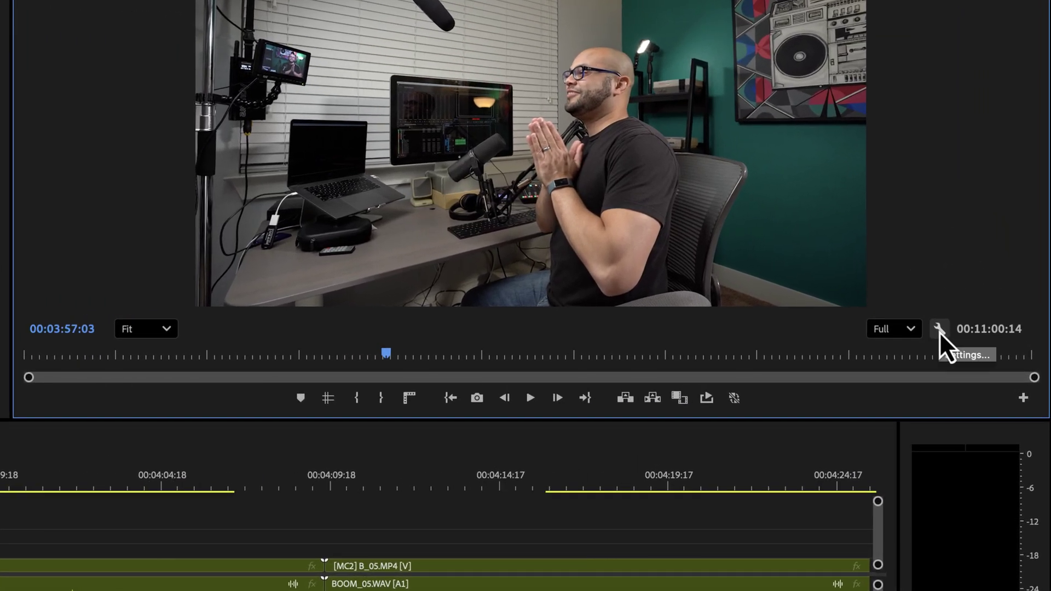
# Show the Multi-Camera view in the Program monitor and switch the fourth clip to the camera 1 angle.
pyautogui.click(975, 291)
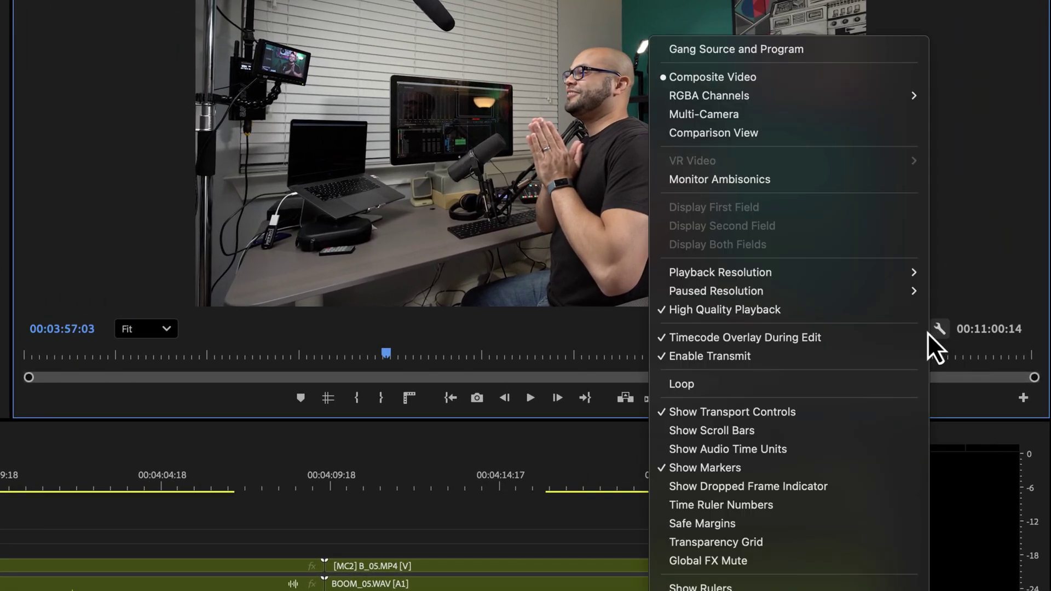
pyautogui.click(763, 119)
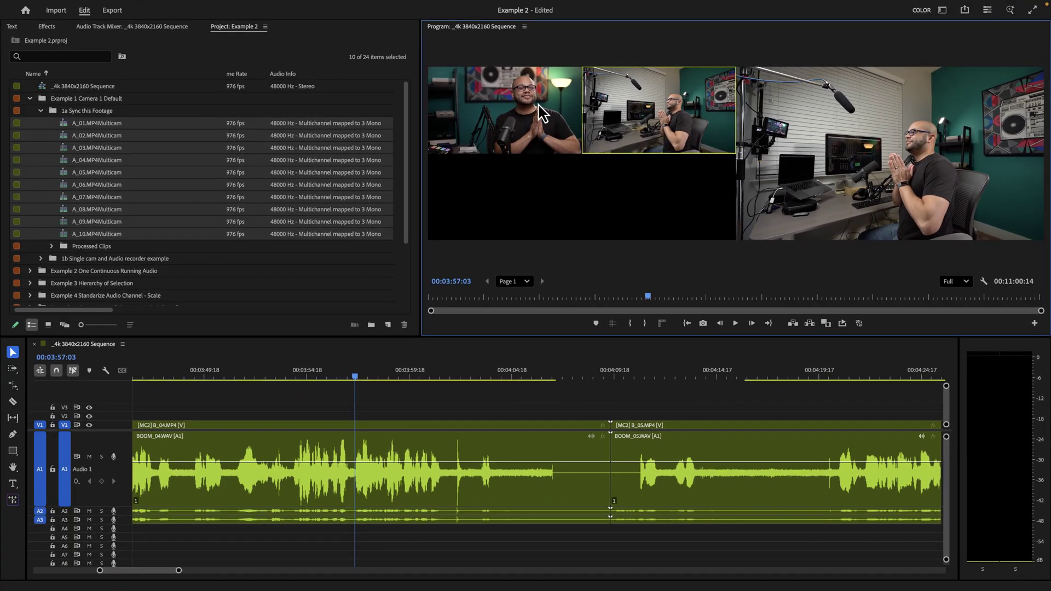
pyautogui.click(403, 96)
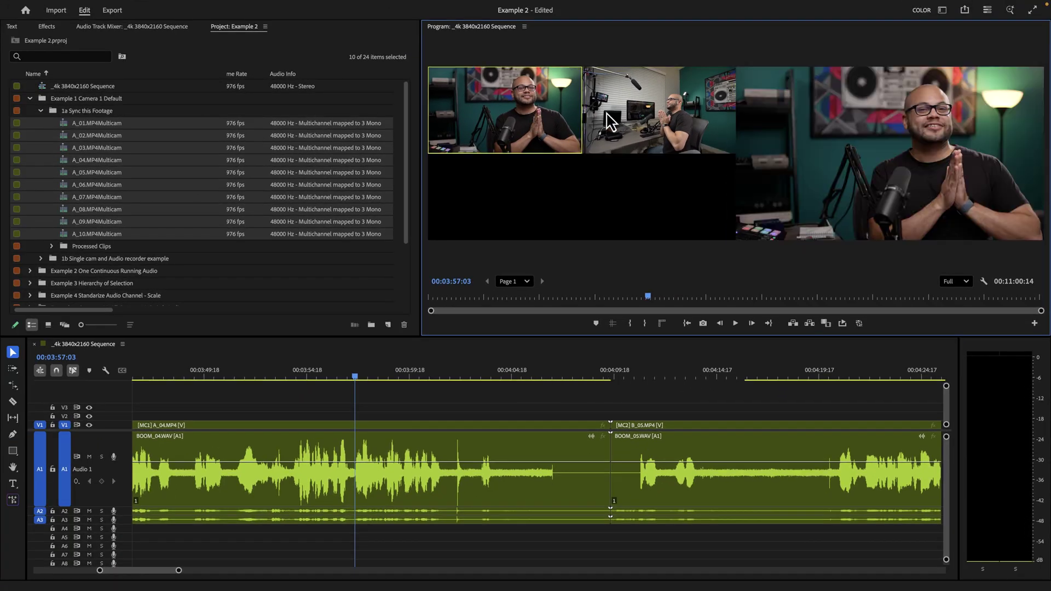
pyautogui.click(533, 93)
pyautogui.click(531, 125)
# Play the third multicam clip and cut live between both camera angles, stopping on camera 2 at 00:02:52:03.
pyautogui.click(359, 376)
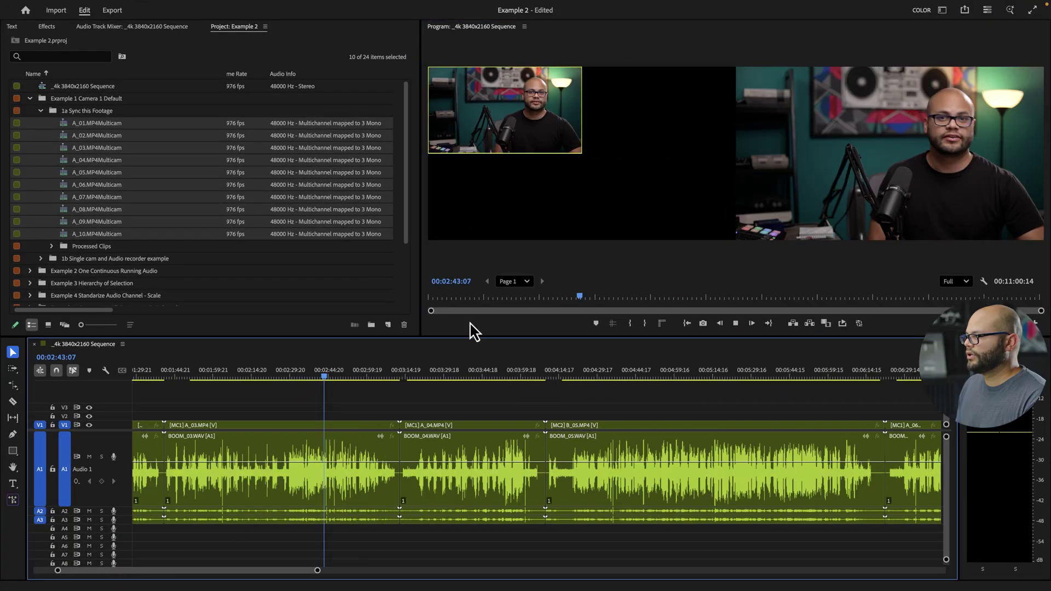
pyautogui.click(643, 127)
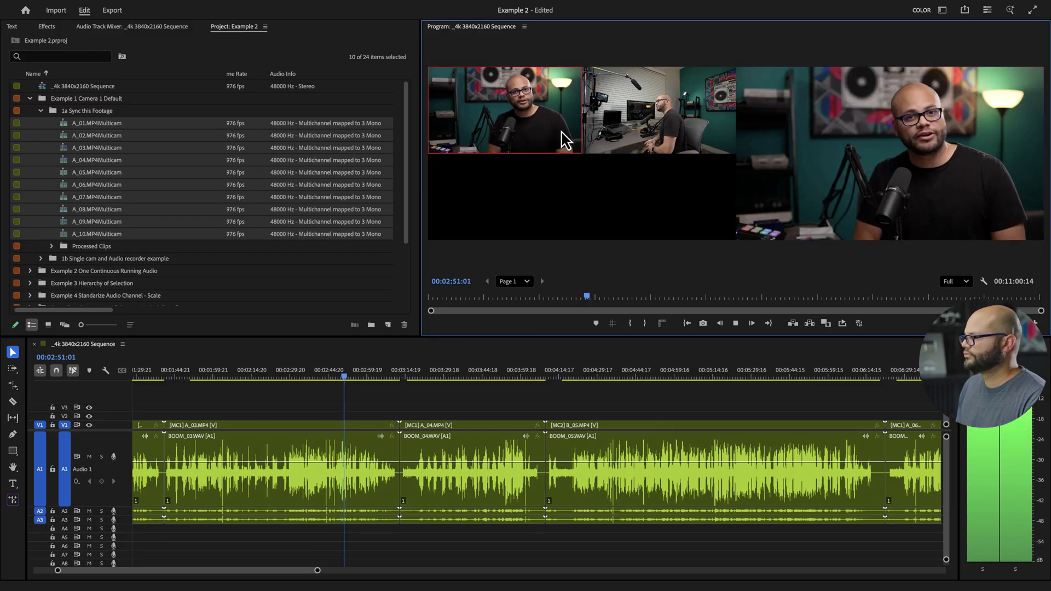
pyautogui.click(629, 138)
pyautogui.press('space')
# Review the new camera cuts in the third clip, scrubbing up to 00:02:58:05.
pyautogui.scroll(3, 410, 410)
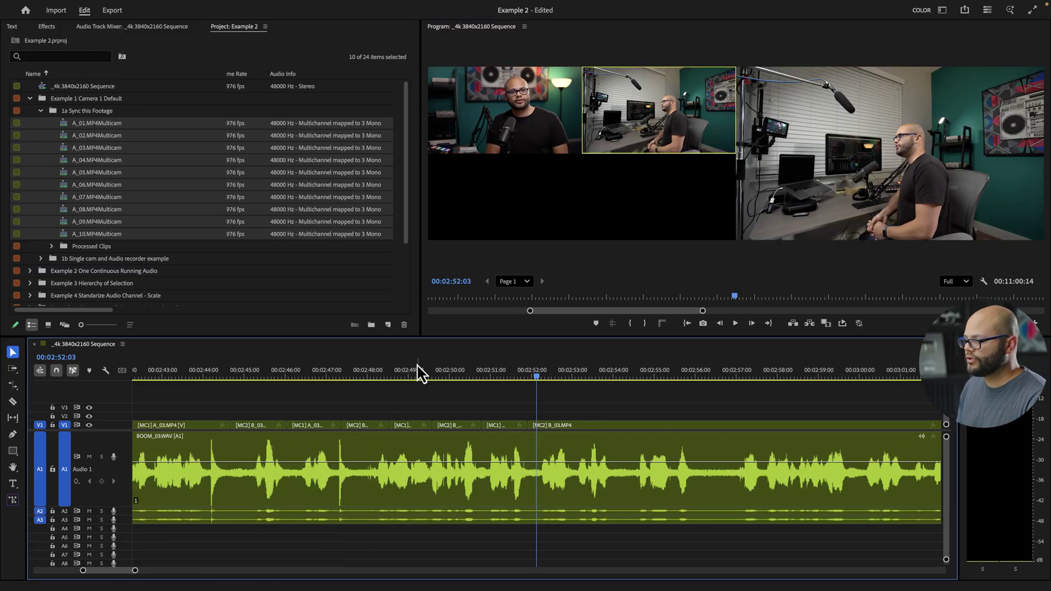
pyautogui.moveTo(268, 376)
pyautogui.mouseDown()
pyautogui.moveTo(514, 366)
pyautogui.moveTo(265, 368)
pyautogui.moveTo(540, 383)
pyautogui.moveTo(270, 378)
pyautogui.mouseUp()
pyautogui.scroll(-5, 435, 438)
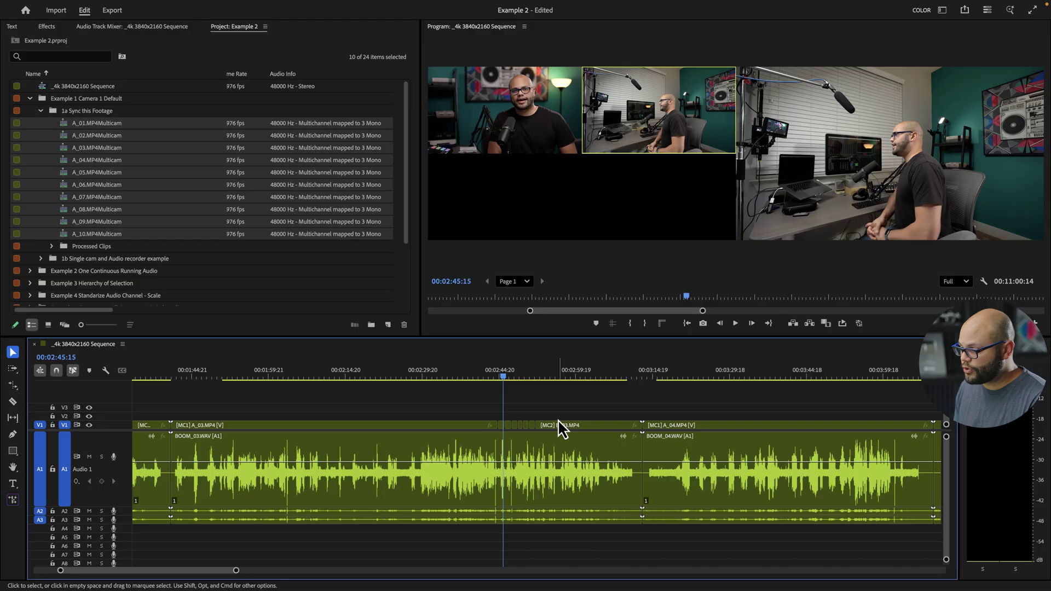
pyautogui.moveTo(551, 377); pyautogui.dragTo(568, 378)
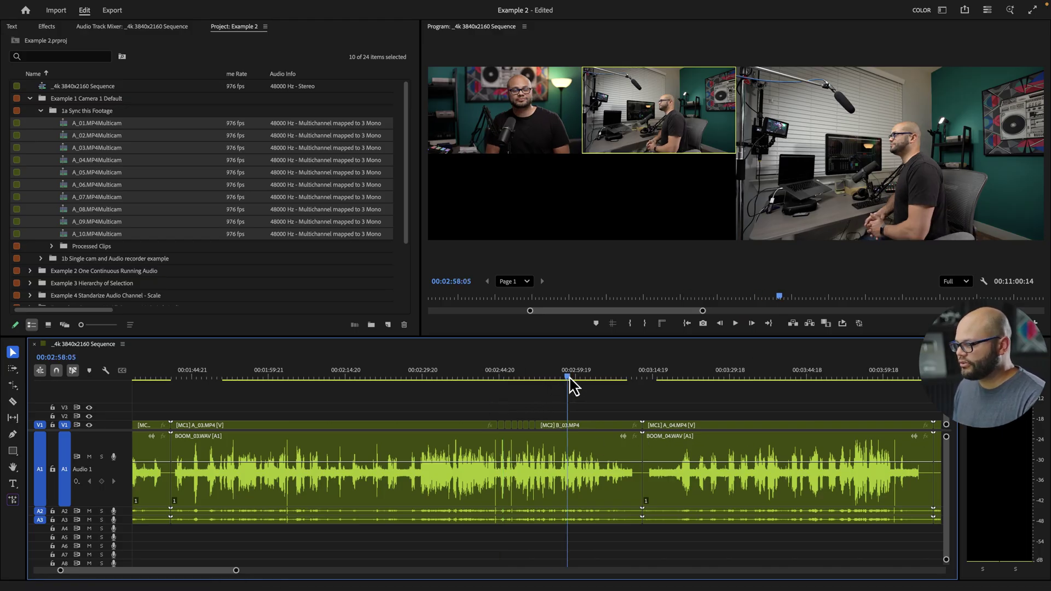
# Open the A_04 multicam clip in the Source monitor to view its camera angles, and close that monitor again.
pyautogui.doubleClick(581, 434)
pyautogui.click(749, 465)
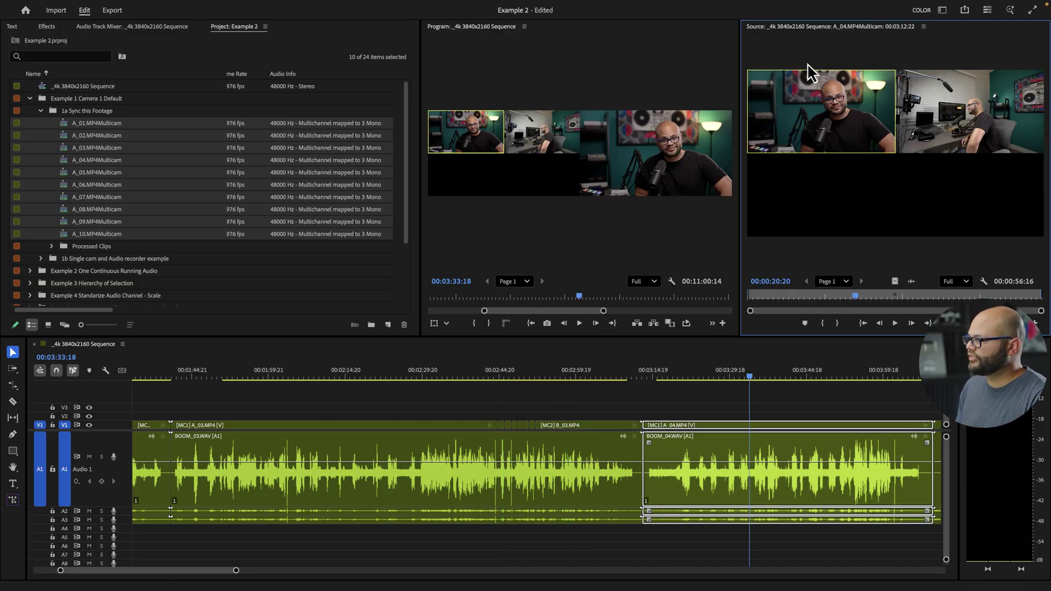
pyautogui.click(928, 125)
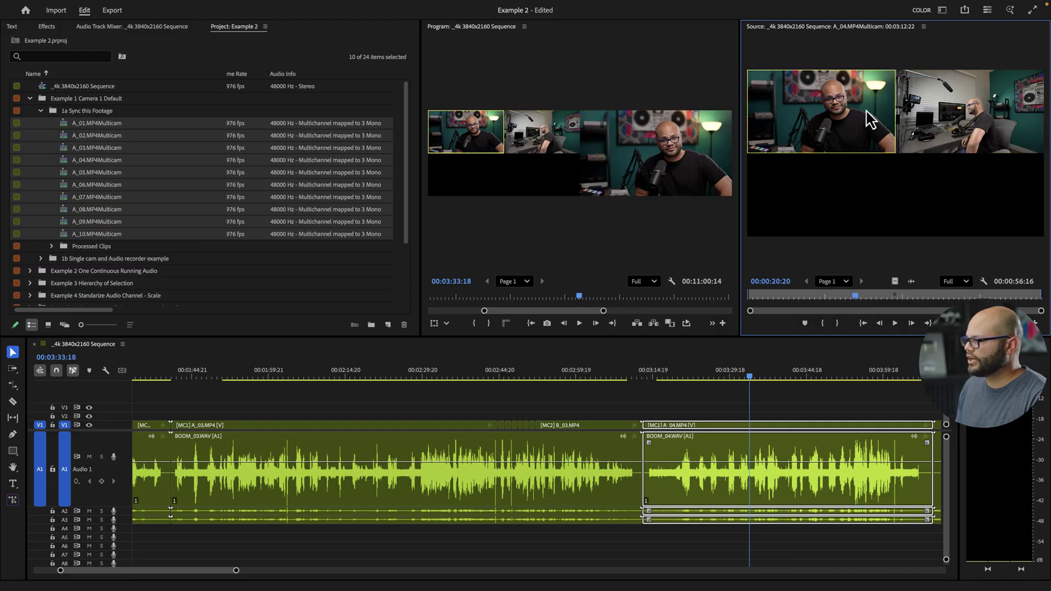
pyautogui.click(924, 27)
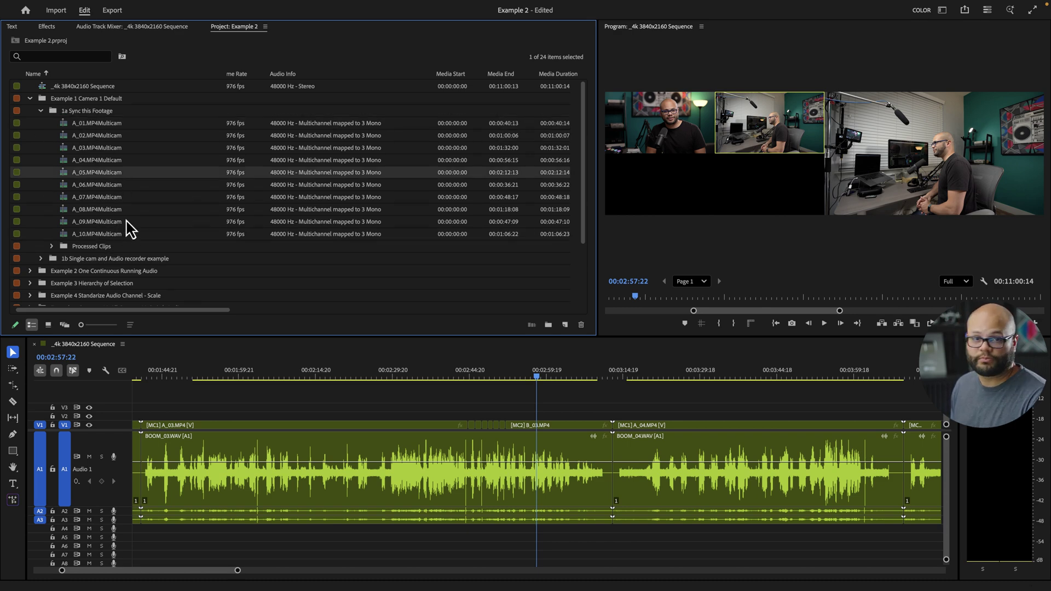
# Open the A_01 multicam source sequence from the 1a Sync this Footage bin in its own timeline.
pyautogui.rightClick(111, 127)
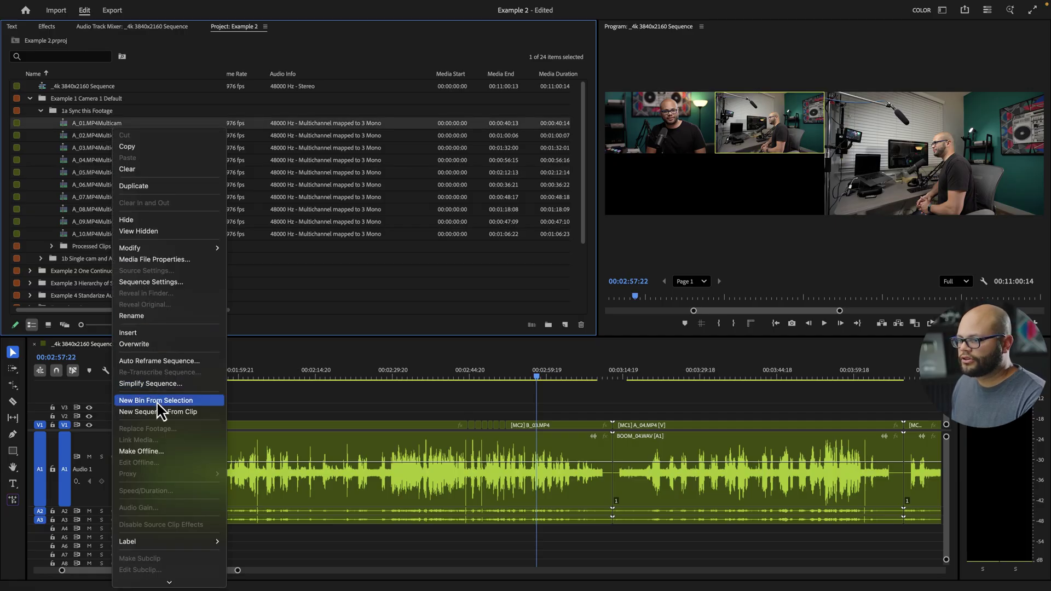
pyautogui.scroll(-5, 155, 574)
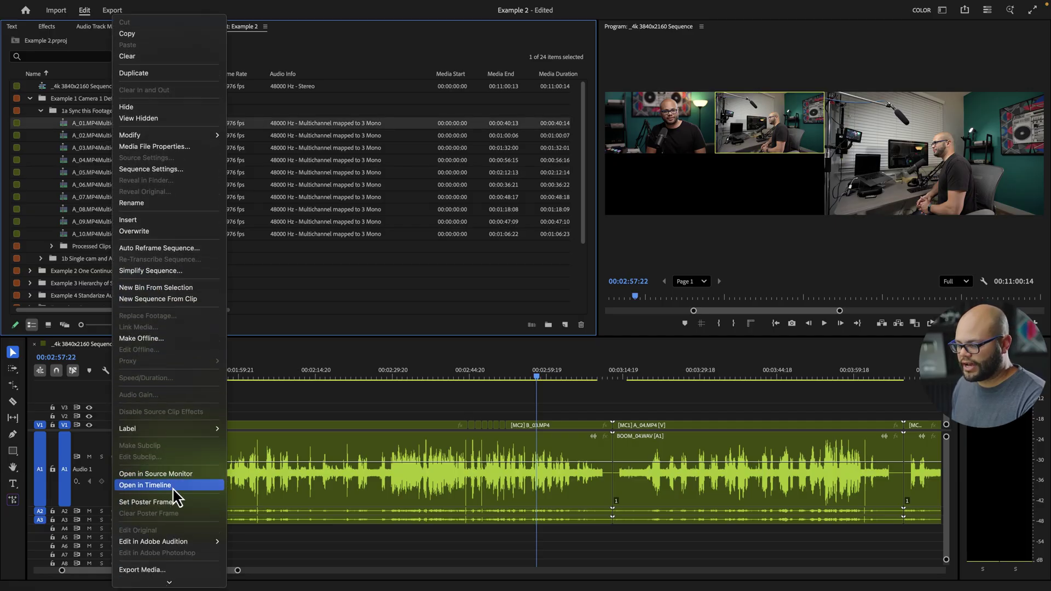
pyautogui.click(146, 485)
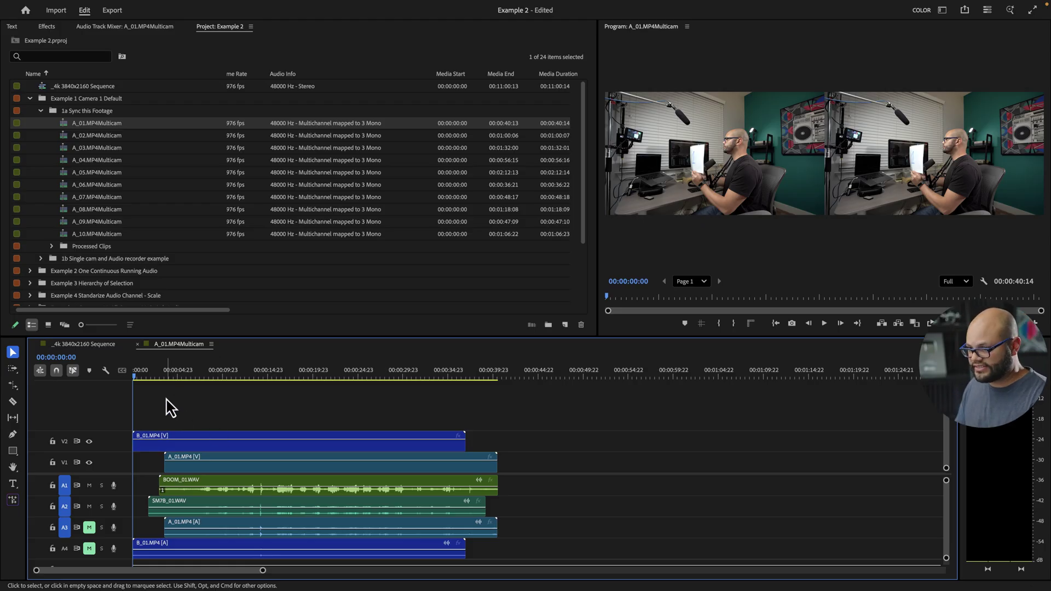
# Examine how the camera A, camera B, BOOM and SM7B clips are stacked inside the A_01 multicam sequence, and return to the _4k 3840x2160 Sequence.
pyautogui.click(173, 456)
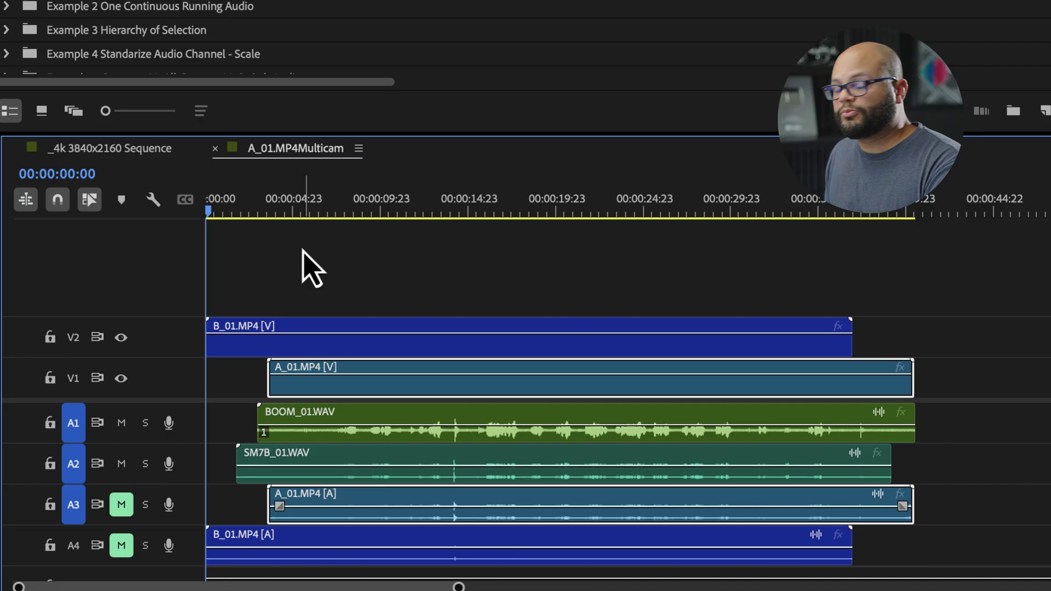
pyautogui.click(359, 463)
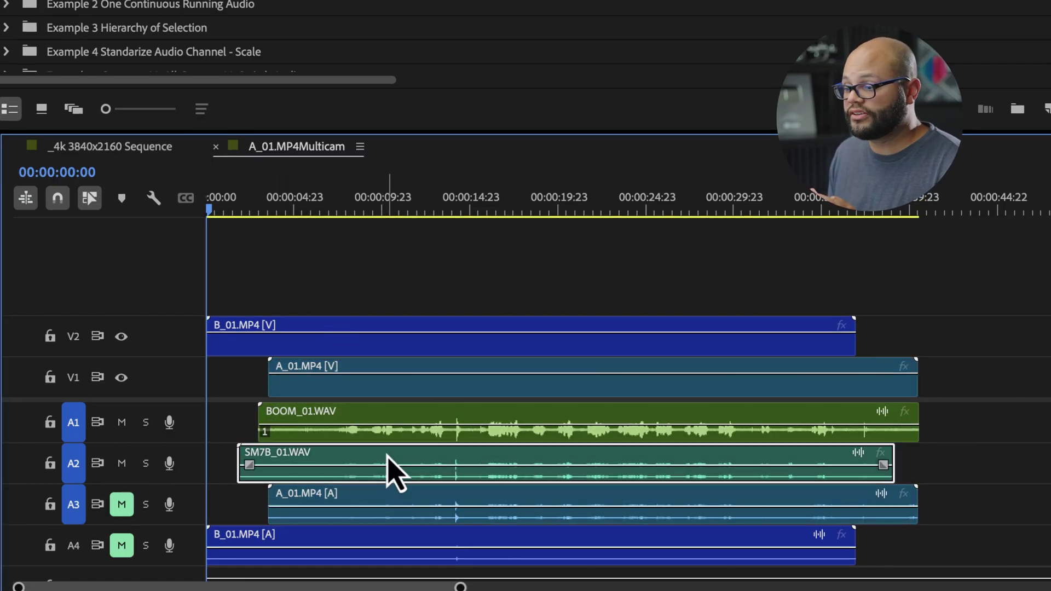
pyautogui.click(384, 437)
pyautogui.click(365, 518)
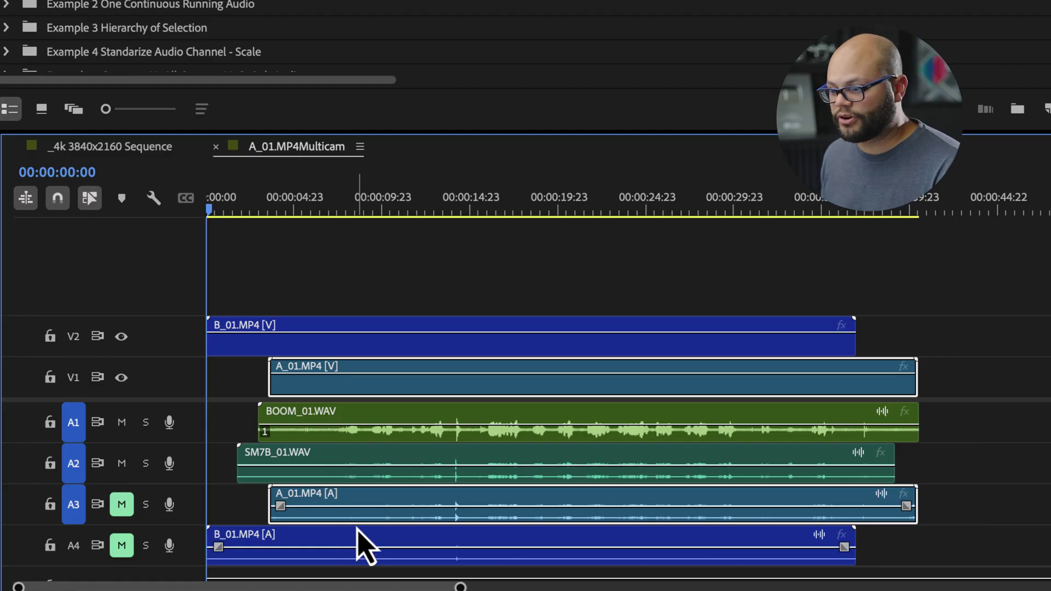
pyautogui.click(359, 537)
pyautogui.click(362, 513)
pyautogui.click(357, 543)
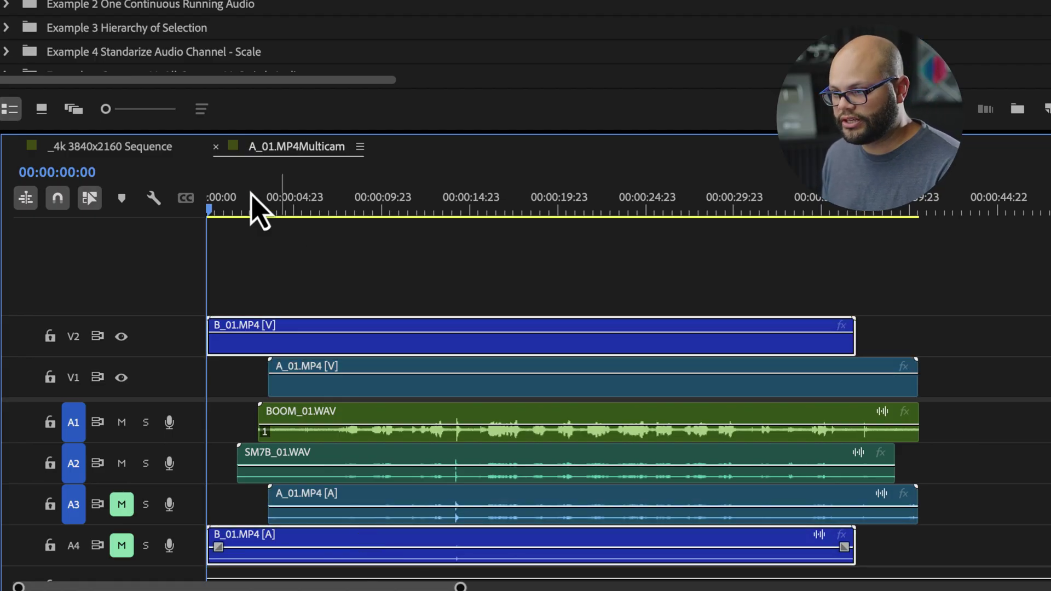
pyautogui.click(133, 155)
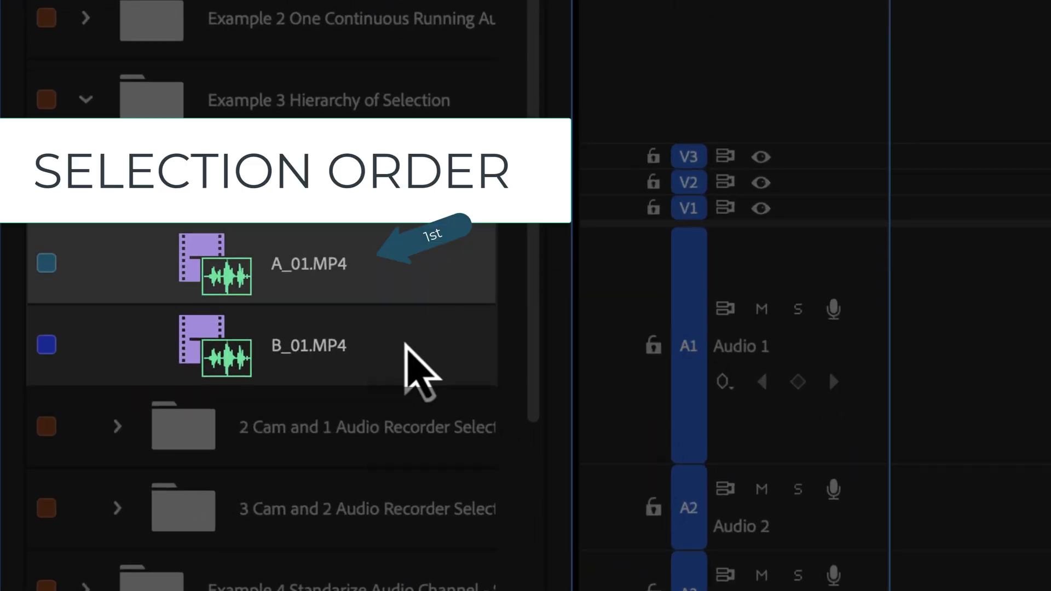
# Create a multi-camera source sequence from A_01.MP4 followed by B_01.MP4, and place it at the start of the main sequence.
pyautogui.keyDown('ctrl'); pyautogui.click(405, 345); pyautogui.keyUp('ctrl')
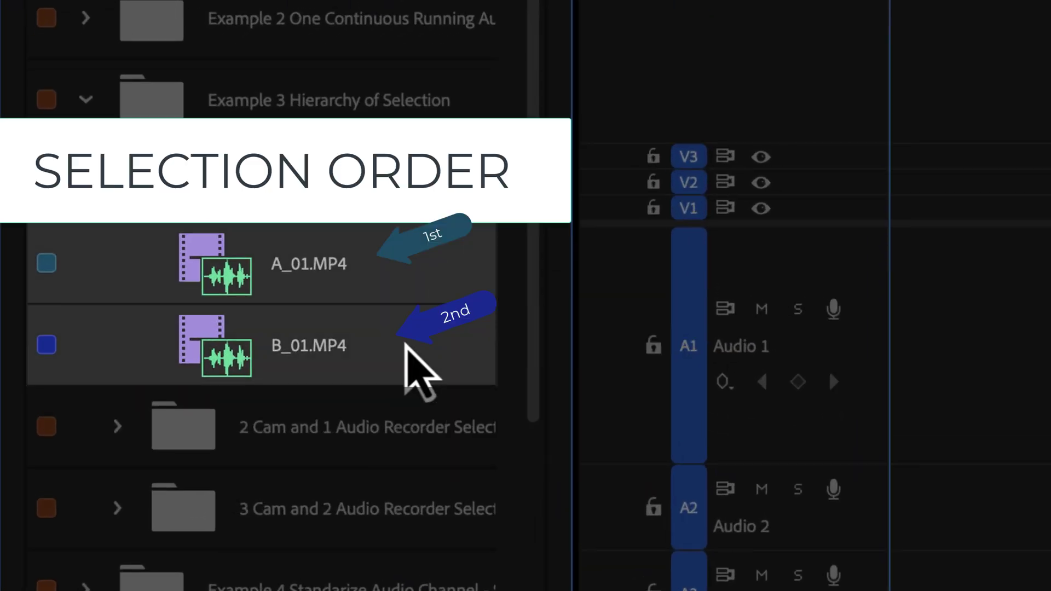
pyautogui.rightClick(408, 351)
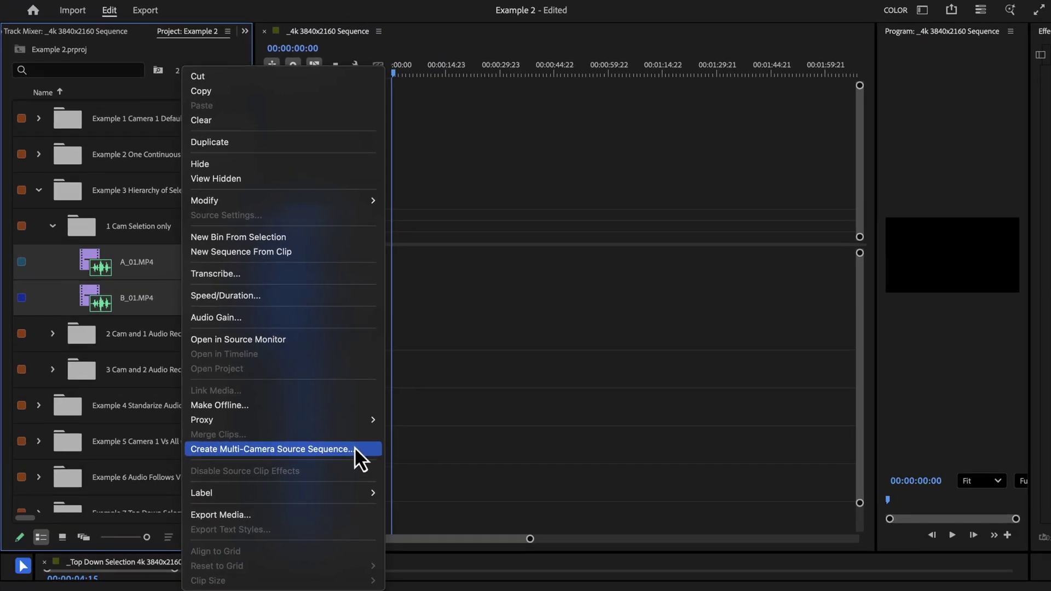
pyautogui.click(359, 455)
pyautogui.click(622, 545)
pyautogui.moveTo(148, 262); pyautogui.dragTo(351, 247)
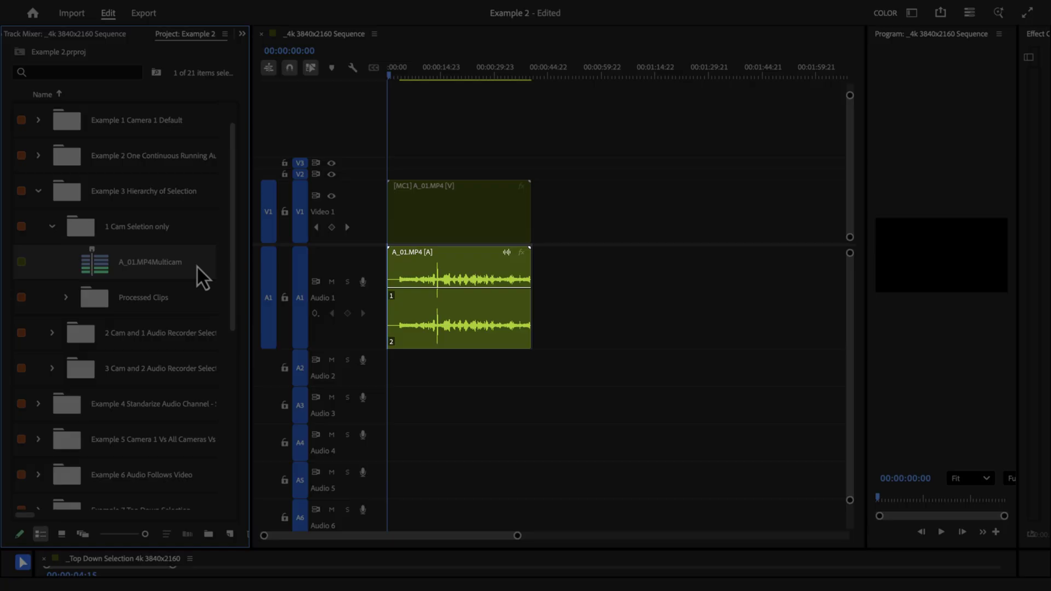
# Open the new A_01 multicam in its own timeline and examine its track order against the clips in the Processed Clips bin.
pyautogui.rightClick(199, 274)
pyautogui.doubleClick(199, 274)
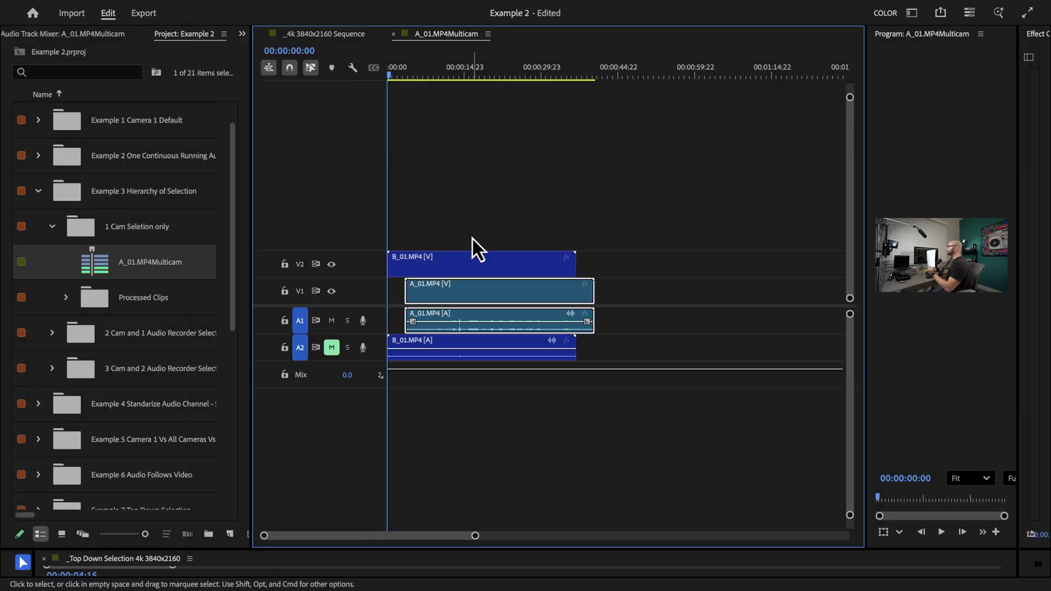
pyautogui.click(65, 298)
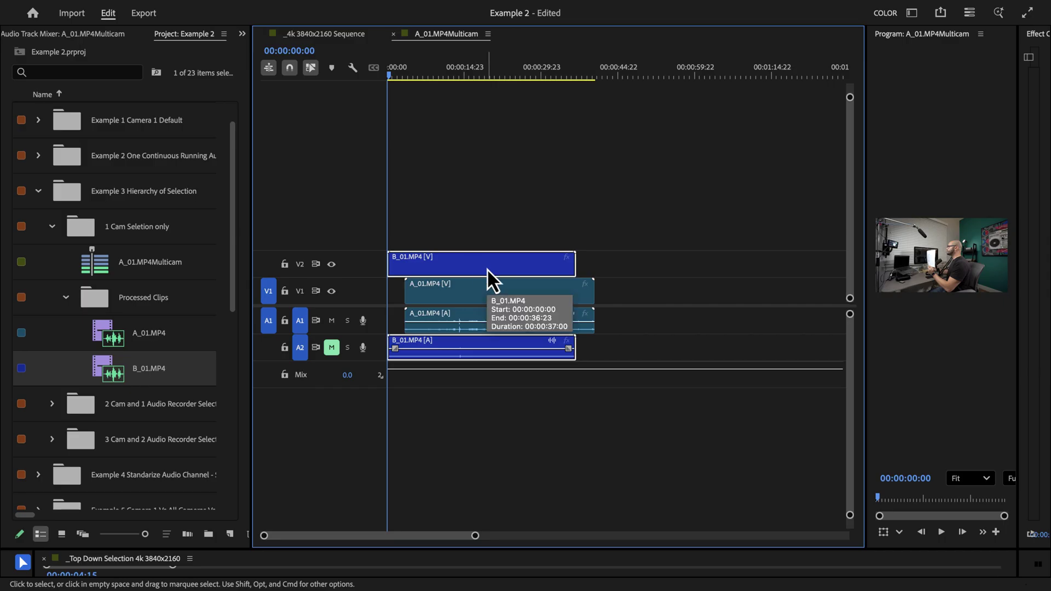
pyautogui.click(429, 400)
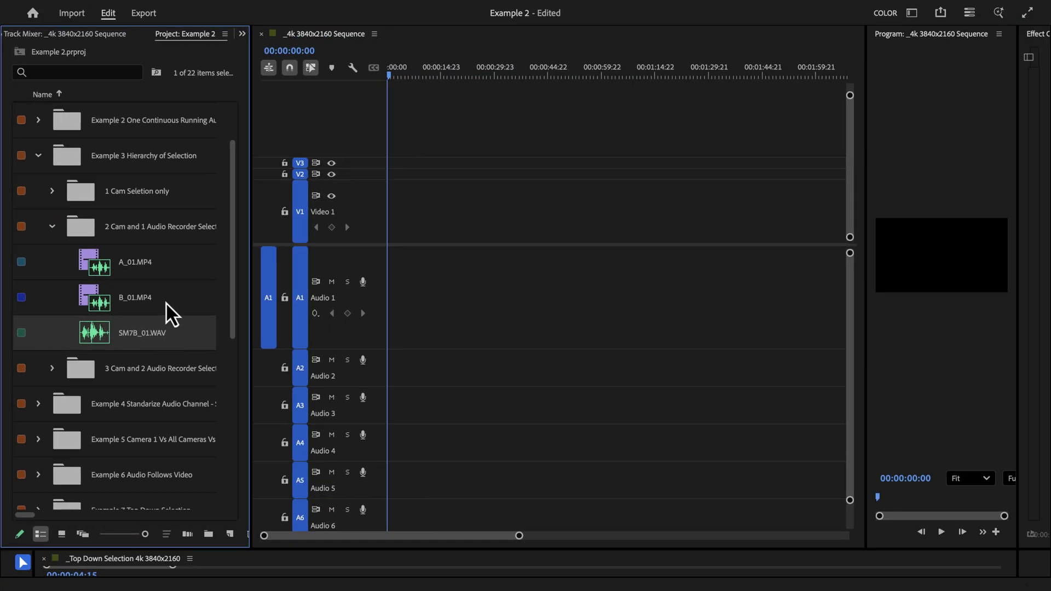
# Create a multi-camera source sequence by selecting SM7B_01.WAV, B_01.MP4 and A_01.MP4 in that order, and place it at the start of the main sequence.
pyautogui.keyDown('shift'); pyautogui.click(166, 298); pyautogui.keyUp('shift')
pyautogui.keyDown('shift'); pyautogui.click(165, 261); pyautogui.keyUp('shift')
pyautogui.rightClick(165, 258)
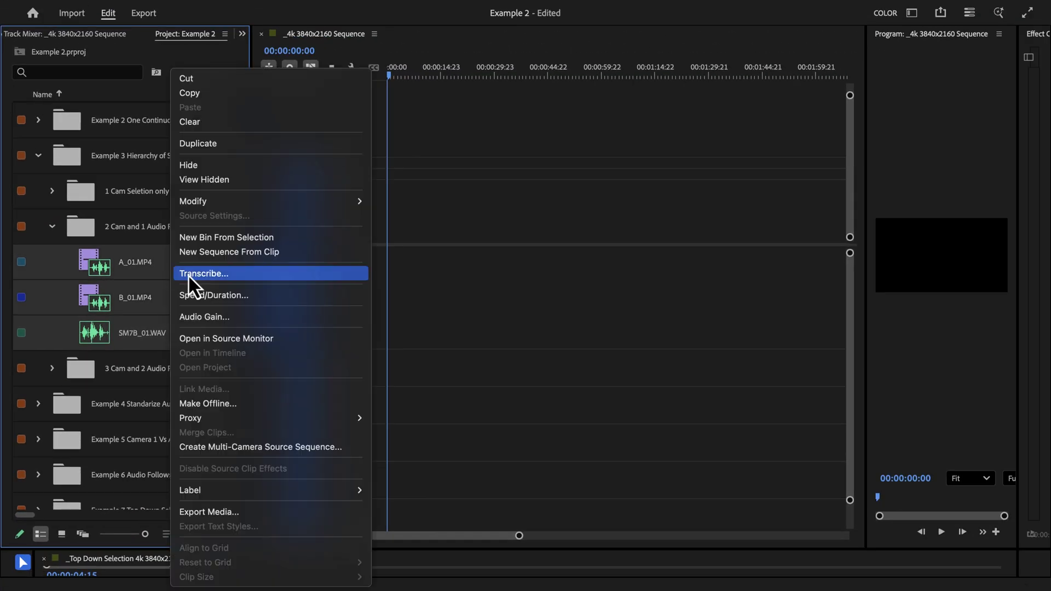
pyautogui.click(330, 447)
pyautogui.click(627, 546)
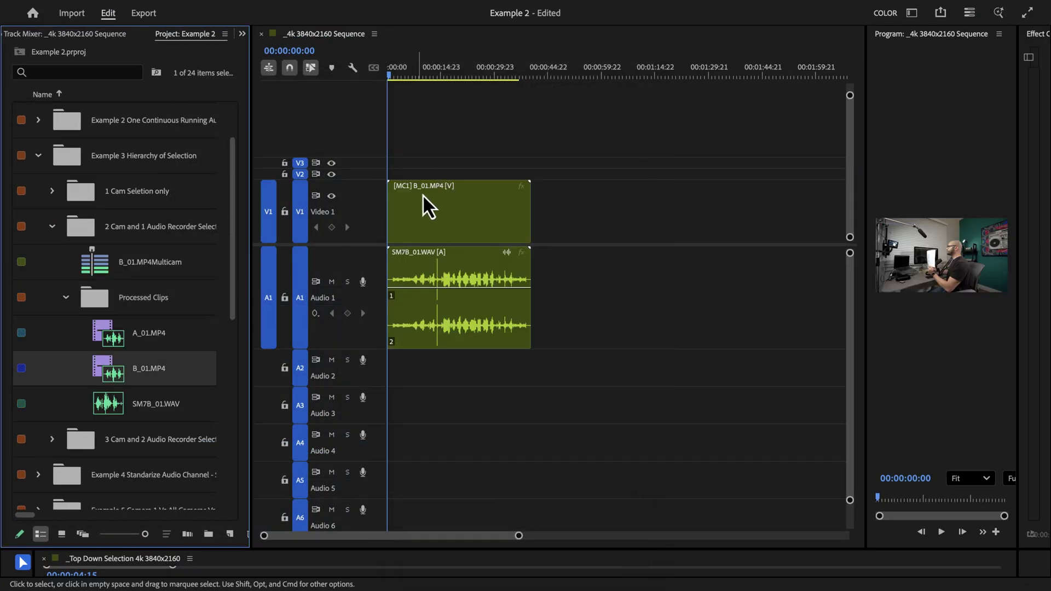
# Open the B_01 multicam in its own timeline and examine the track order of its camera and SM7B clips.
pyautogui.click(166, 411)
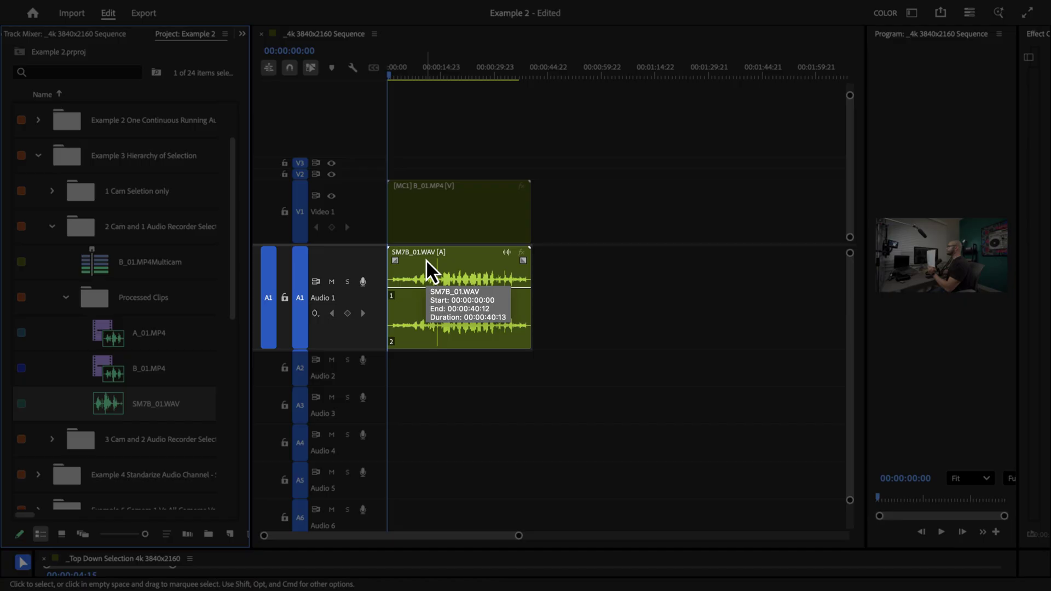
pyautogui.rightClick(203, 262)
pyautogui.click(289, 419)
pyautogui.click(452, 297)
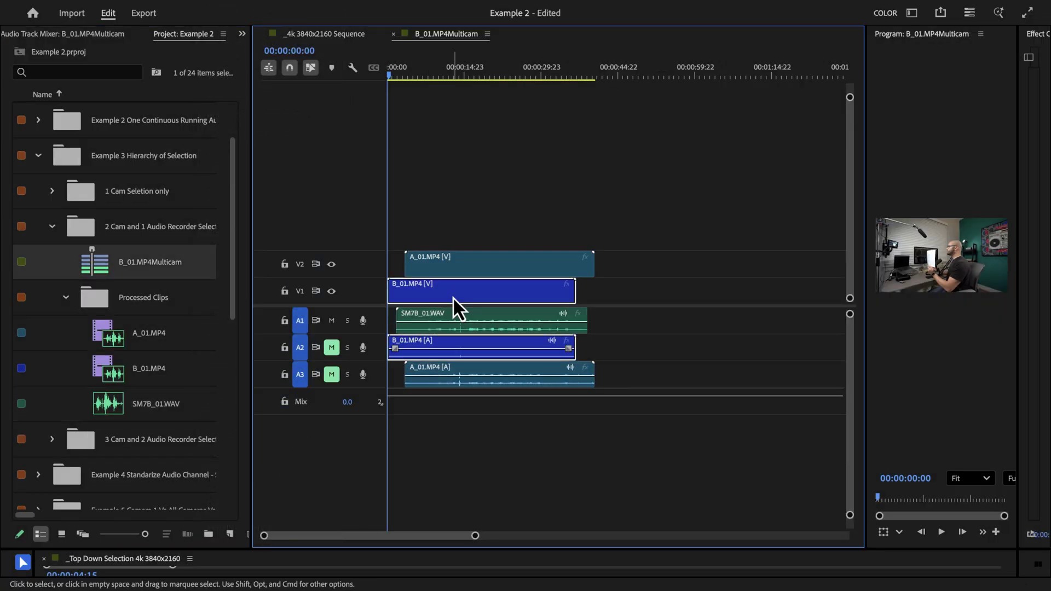
pyautogui.click(455, 265)
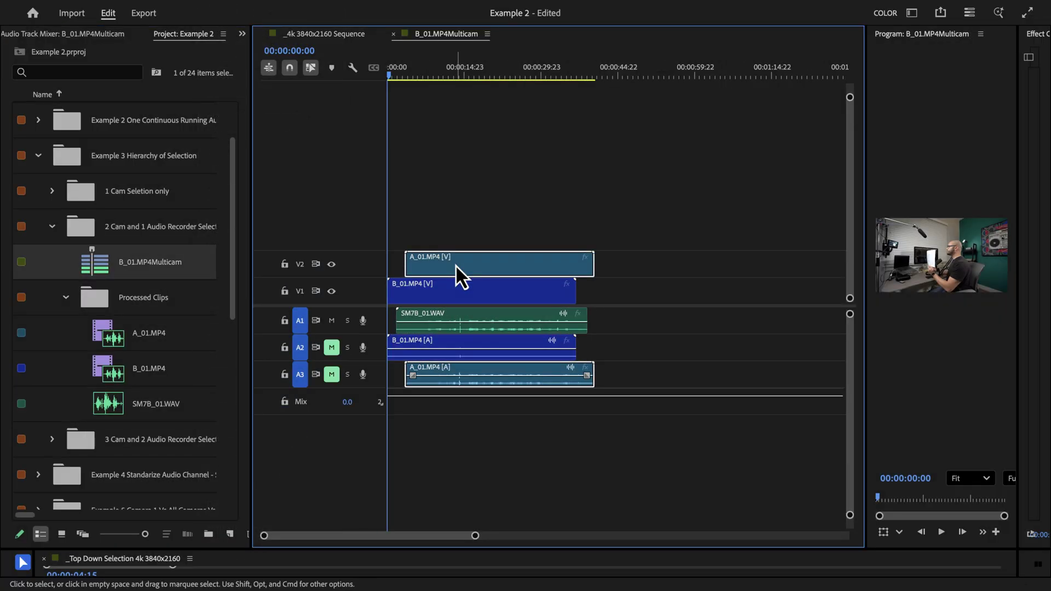
pyautogui.keyDown('shift'); pyautogui.click(439, 317); pyautogui.keyUp('shift')
pyautogui.click(439, 317)
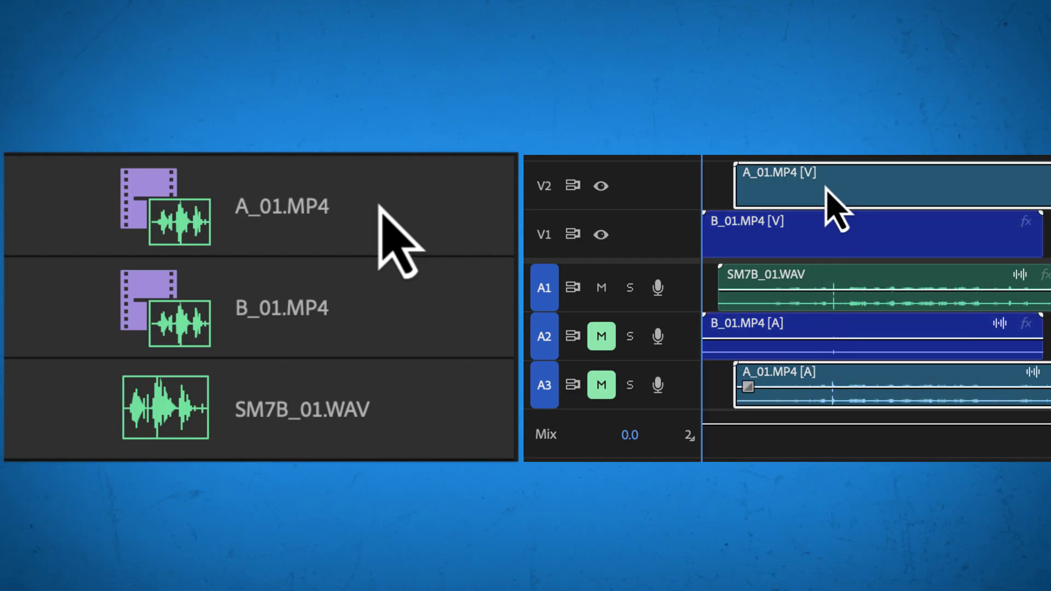
# Create a multi-camera source sequence from BOOM_01.WAV, SM7B_01.WAV, A_01.MP4 and B_01.MP4, selected in that order, and place it at the start of the main sequence.
pyautogui.click(572, 372)
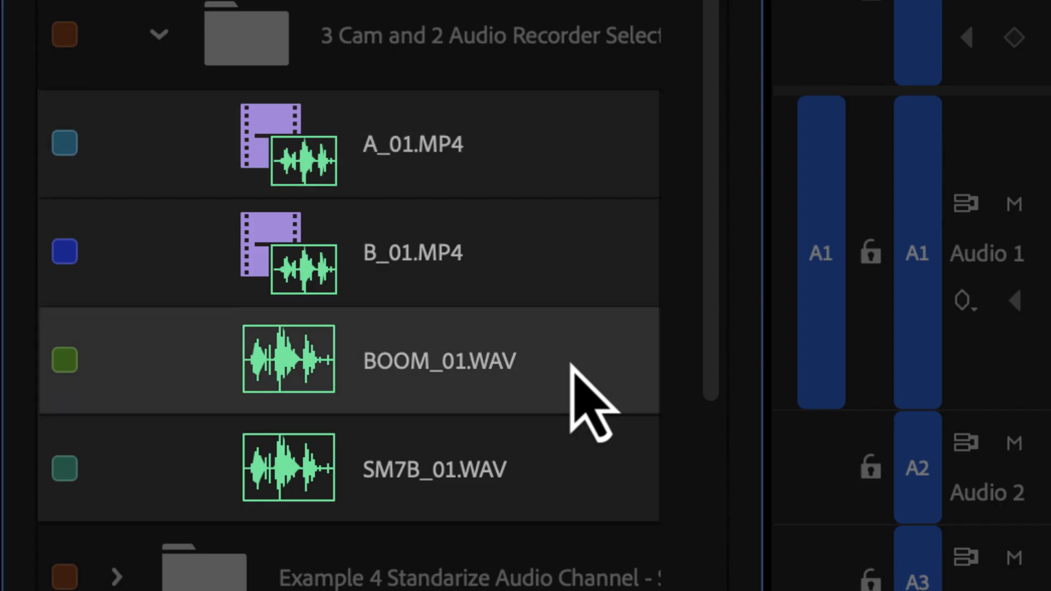
pyautogui.keyDown('shift'); pyautogui.click(586, 457); pyautogui.keyUp('shift')
pyautogui.keyDown('super'); pyautogui.click(550, 170); pyautogui.keyUp('super')
pyautogui.keyDown('super'); pyautogui.click(564, 282); pyautogui.keyUp('super')
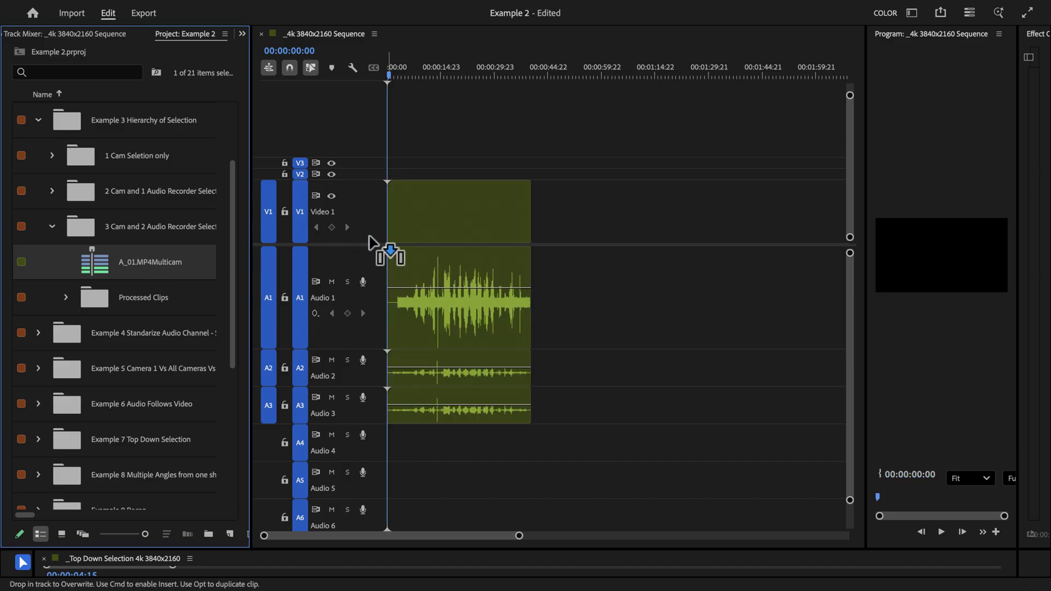
pyautogui.moveTo(368, 237); pyautogui.dragTo(370, 237)
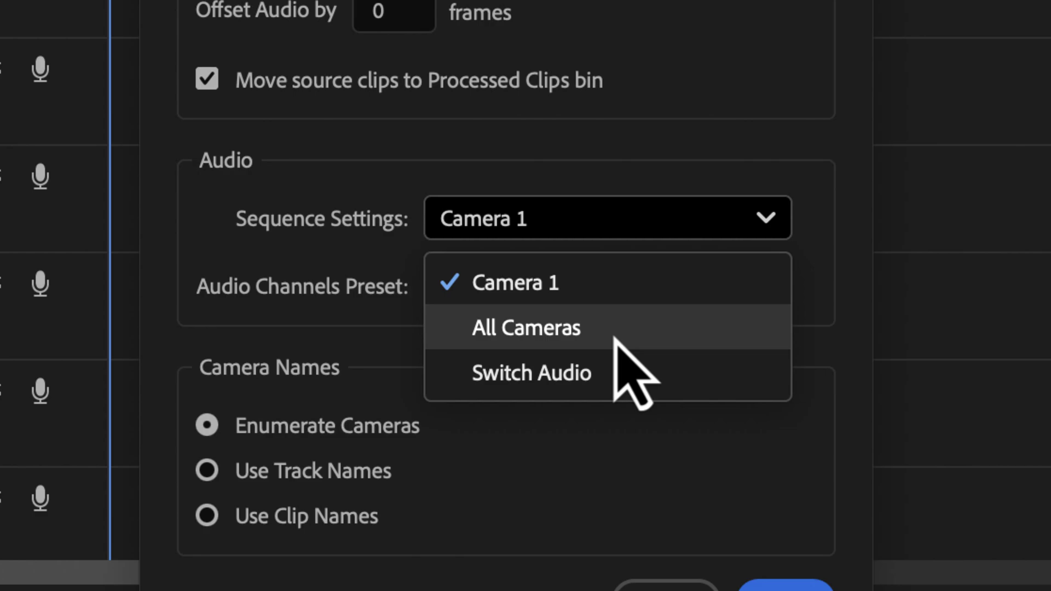
# Create the two-camera, two-recorder multi-camera source sequence with audio Sequence Settings on All Cameras, and place it in the main sequence.
pyautogui.click(614, 334)
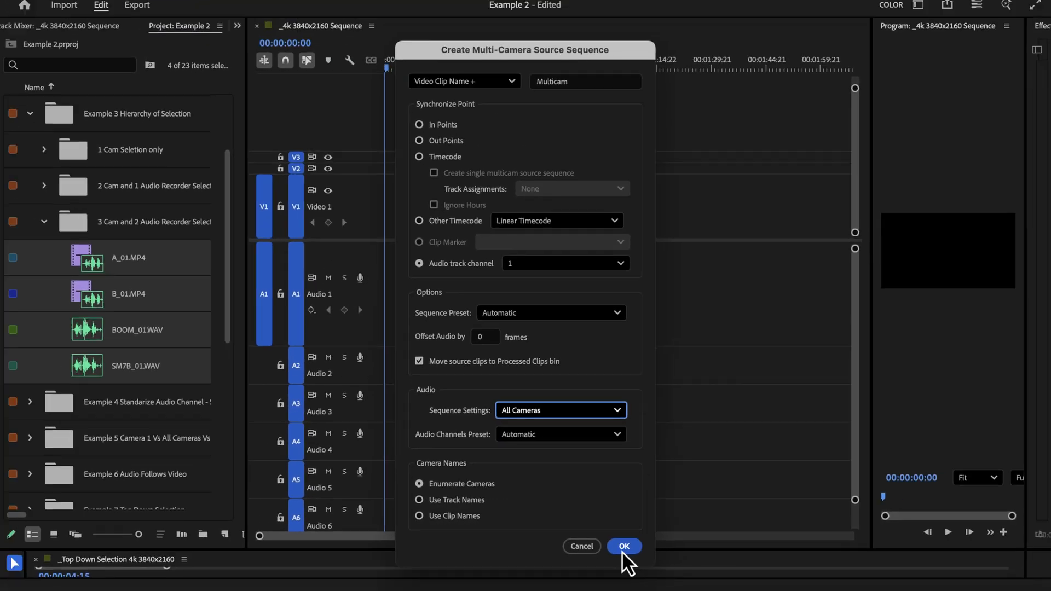
pyautogui.click(785, 586)
pyautogui.moveTo(166, 262); pyautogui.dragTo(339, 260)
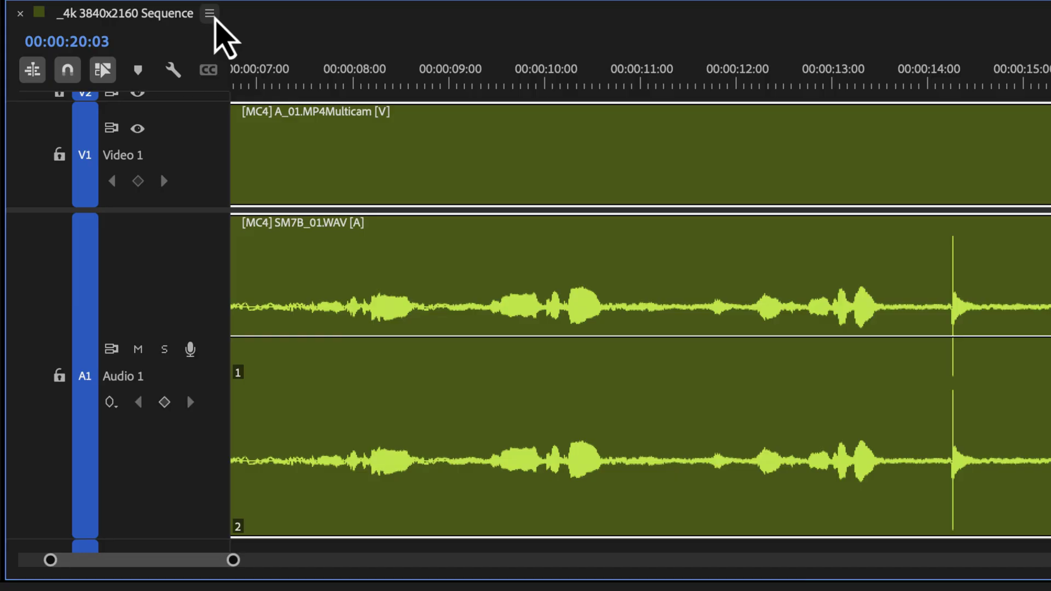
# Enable Multi-Camera Audio Follows Video for the sequence and cut live between the camera and audio angles during playback.
pyautogui.click(212, 13)
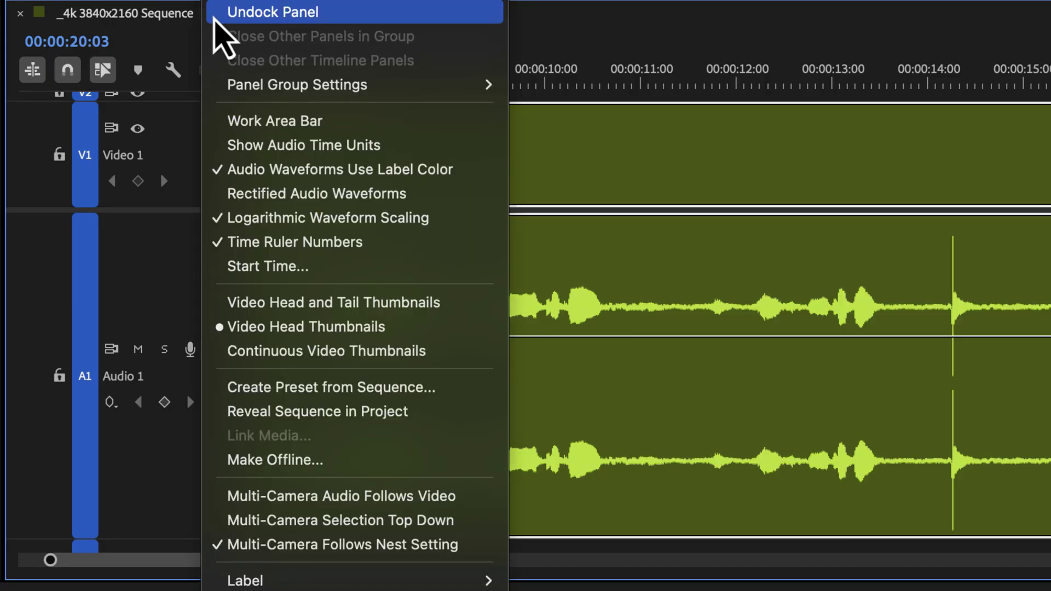
pyautogui.click(462, 496)
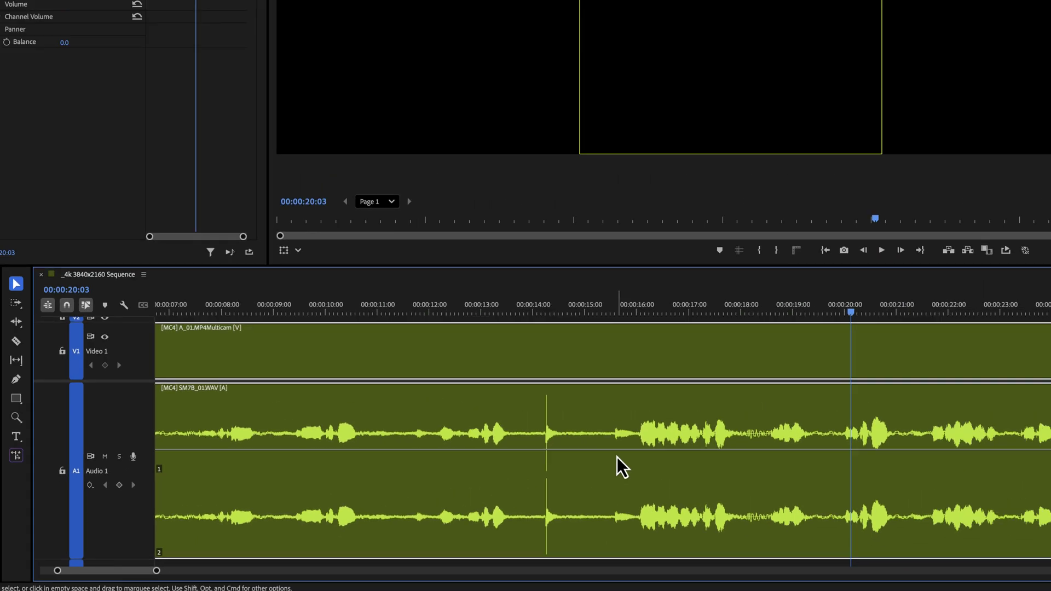
pyautogui.press('space')
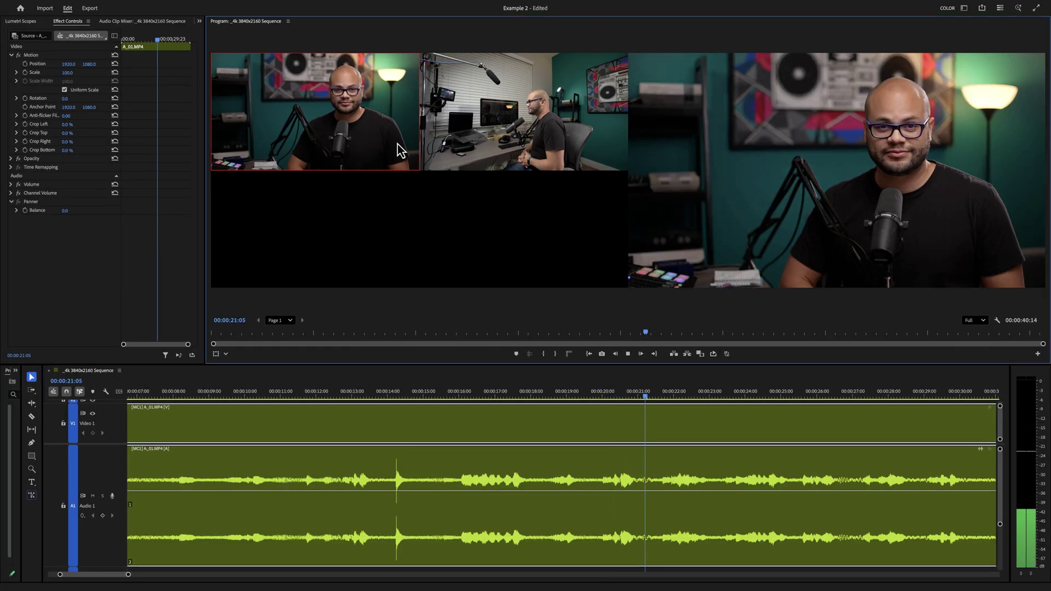
pyautogui.click(504, 141)
pyautogui.click(366, 215)
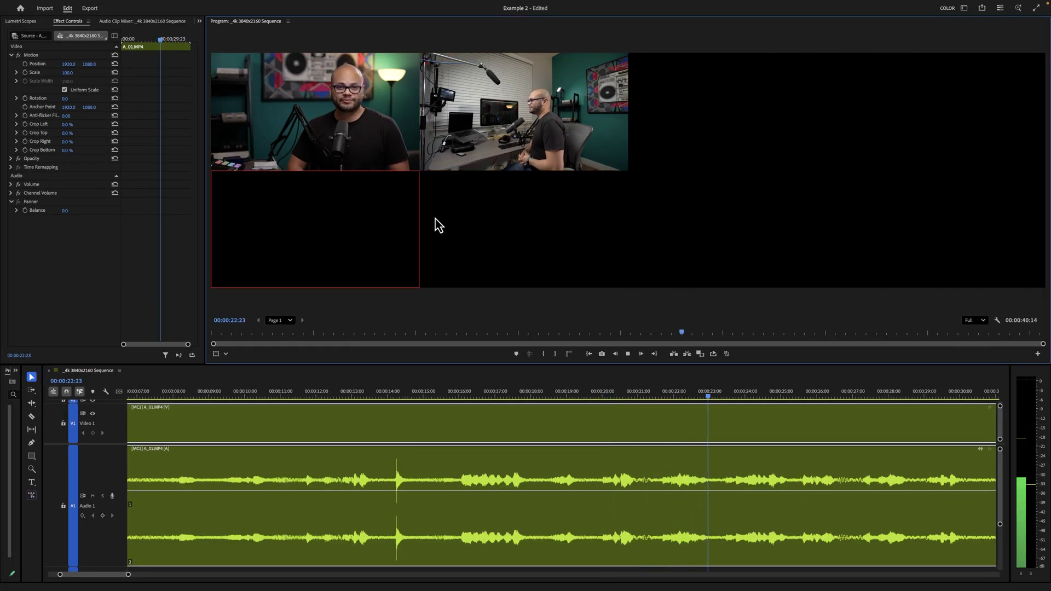
pyautogui.click(492, 228)
pyautogui.press('space')
pyautogui.press('=')
# Select the cut segment at 00:00:24:05 and switch it between the different multicam angles.
pyautogui.click(577, 436)
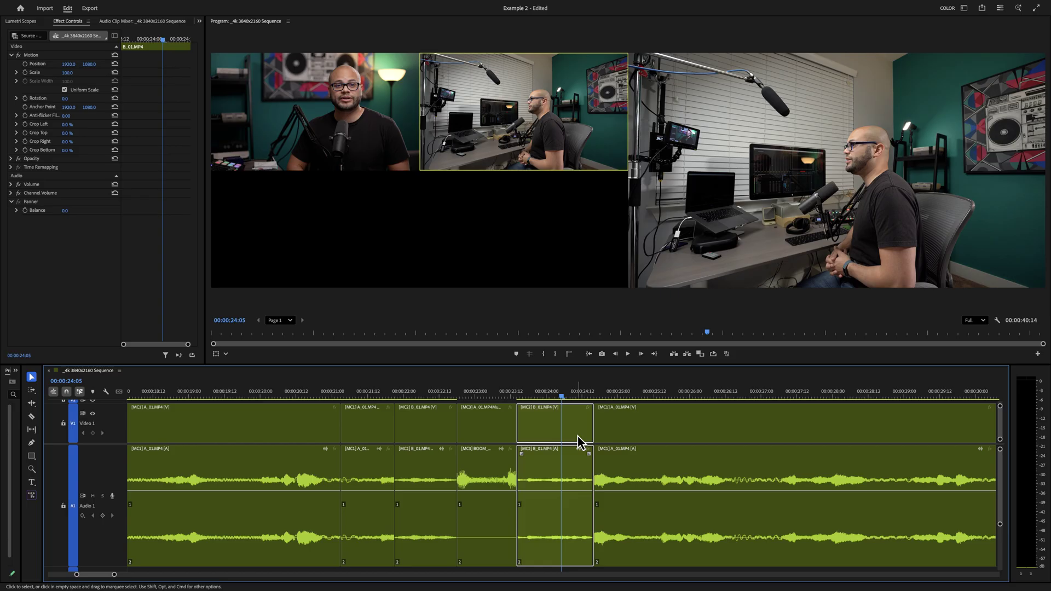
pyautogui.press('2')
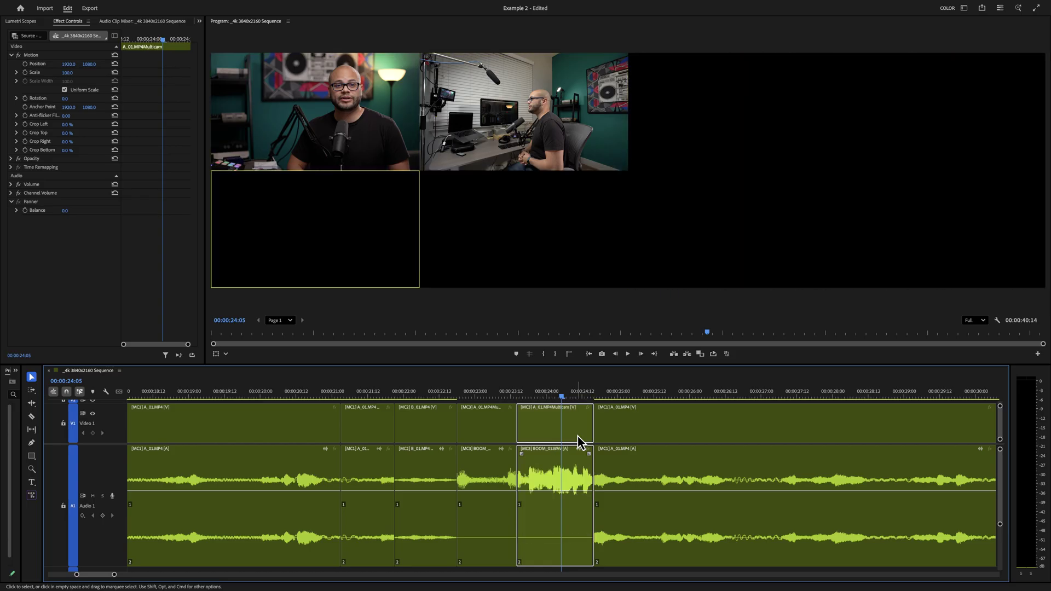
pyautogui.press('1')
pyautogui.press('2')
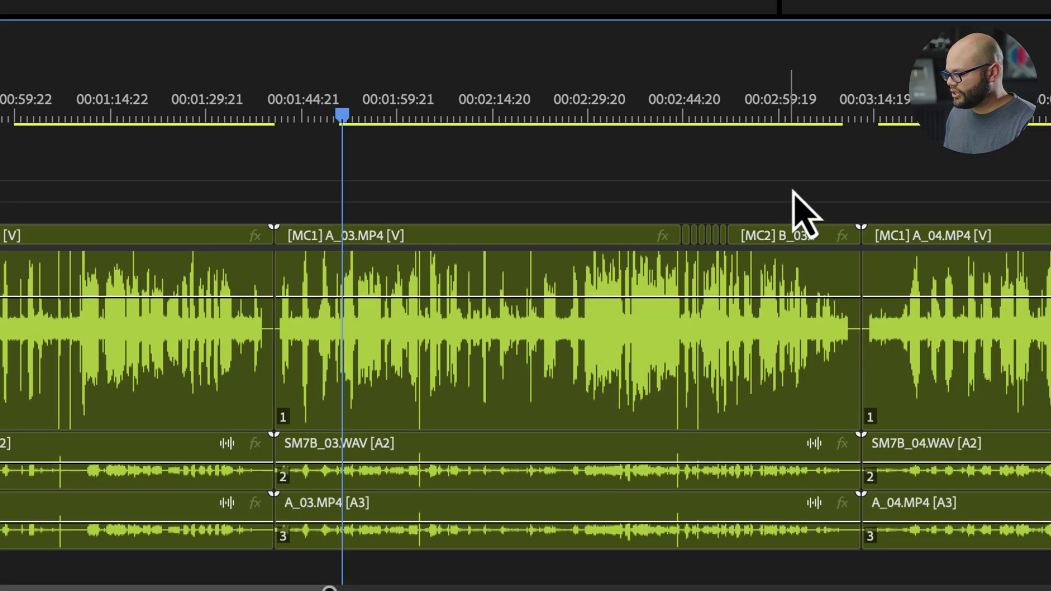
# Flatten the take 3 multicam segments from A_03.MP4 to B_03.MP4 and examine the flattened cuts around 00:02:46:15.
pyautogui.moveTo(795, 182); pyautogui.dragTo(487, 469)
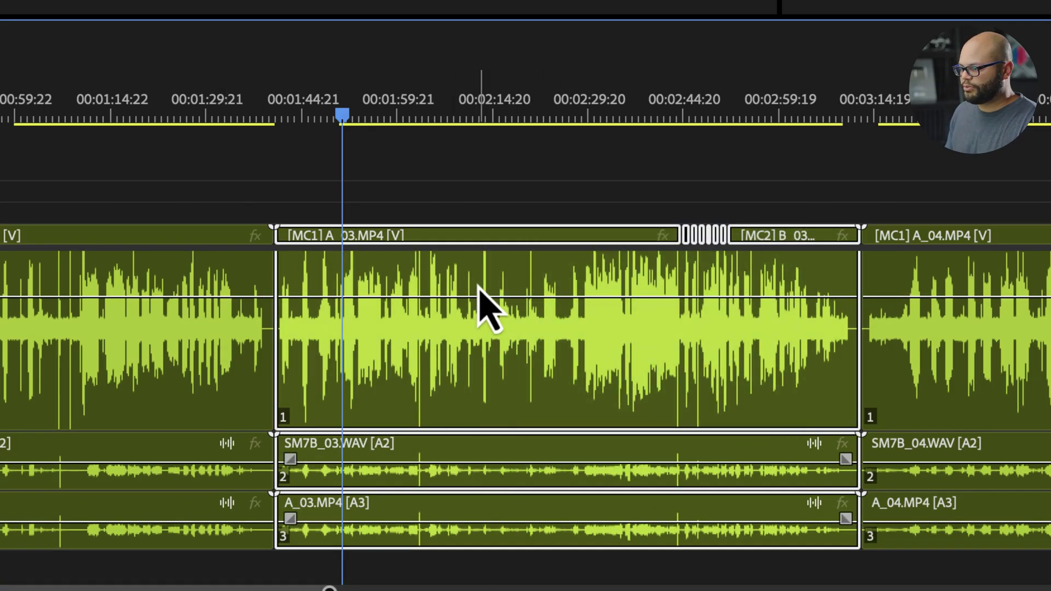
pyautogui.rightClick(488, 244)
pyautogui.scroll(-5, 684, 383)
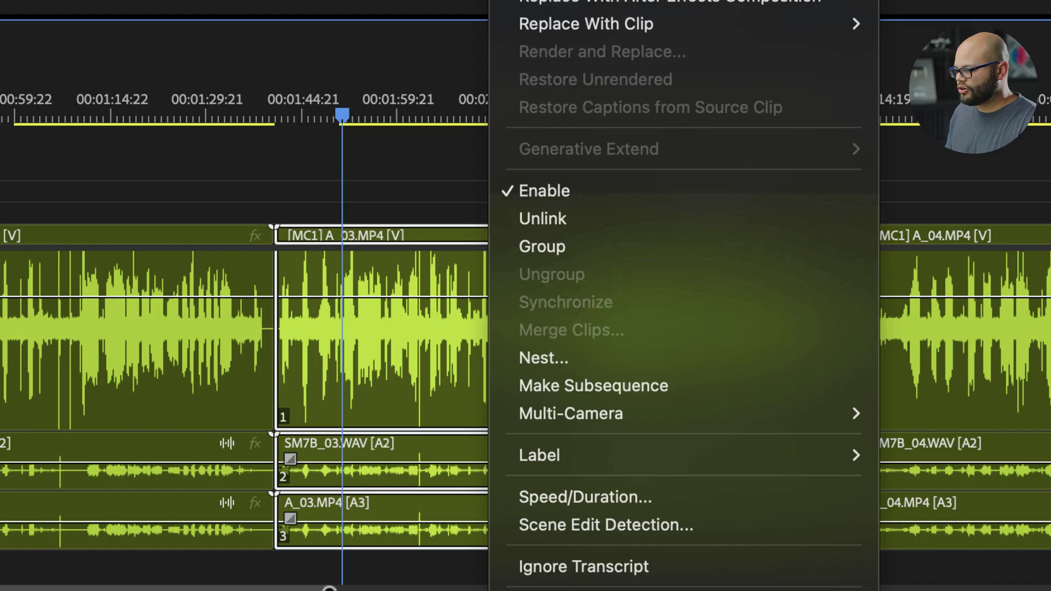
pyautogui.scroll(-2, 694, 380)
pyautogui.moveTo(697, 382)
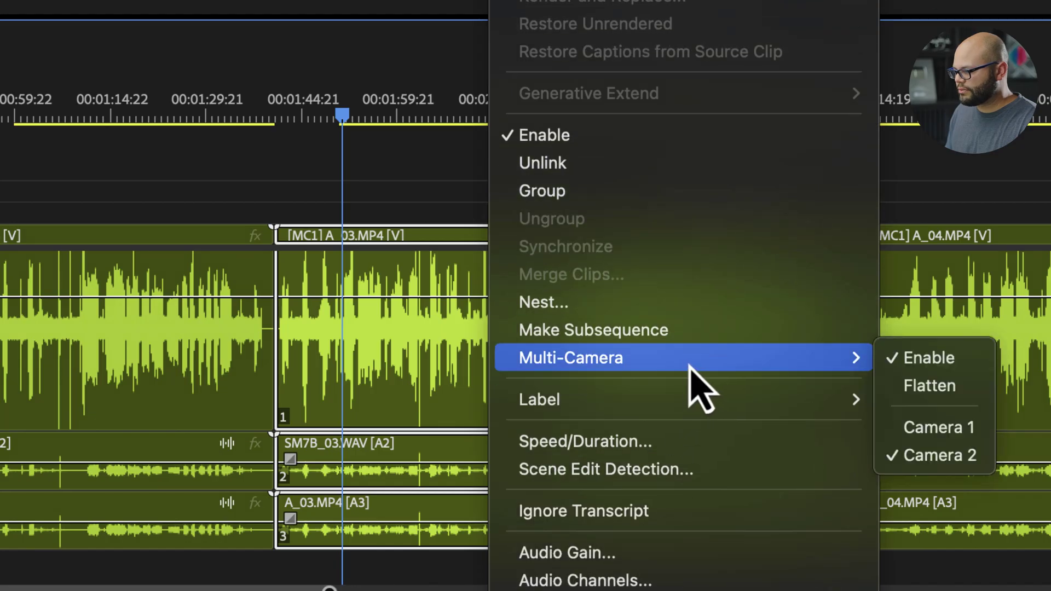
pyautogui.click(928, 386)
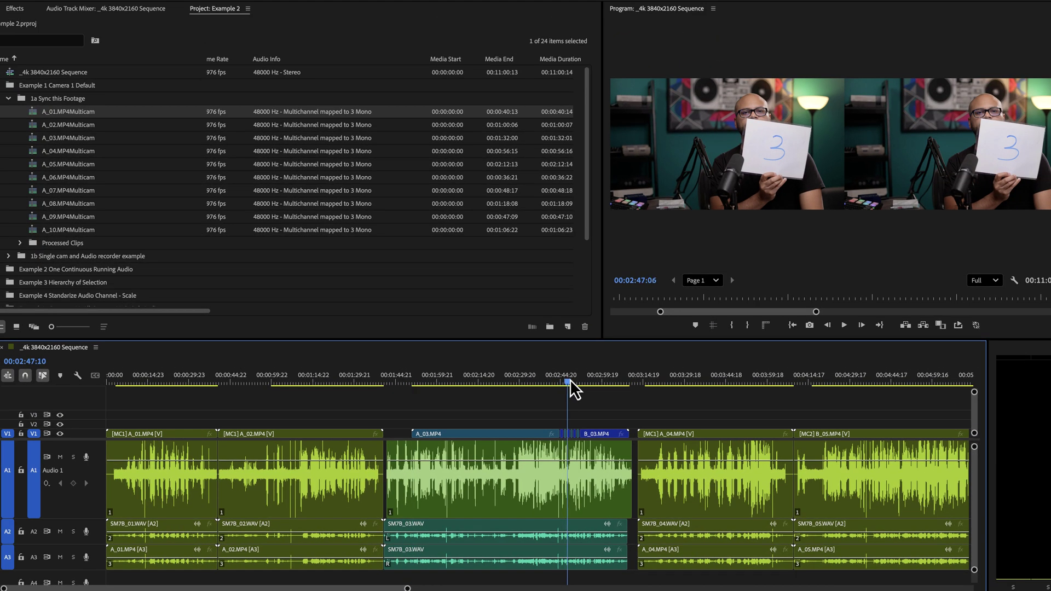
pyautogui.moveTo(570, 379); pyautogui.dragTo(567, 378)
pyautogui.press('=')
pyautogui.press('=')
pyautogui.press('=')
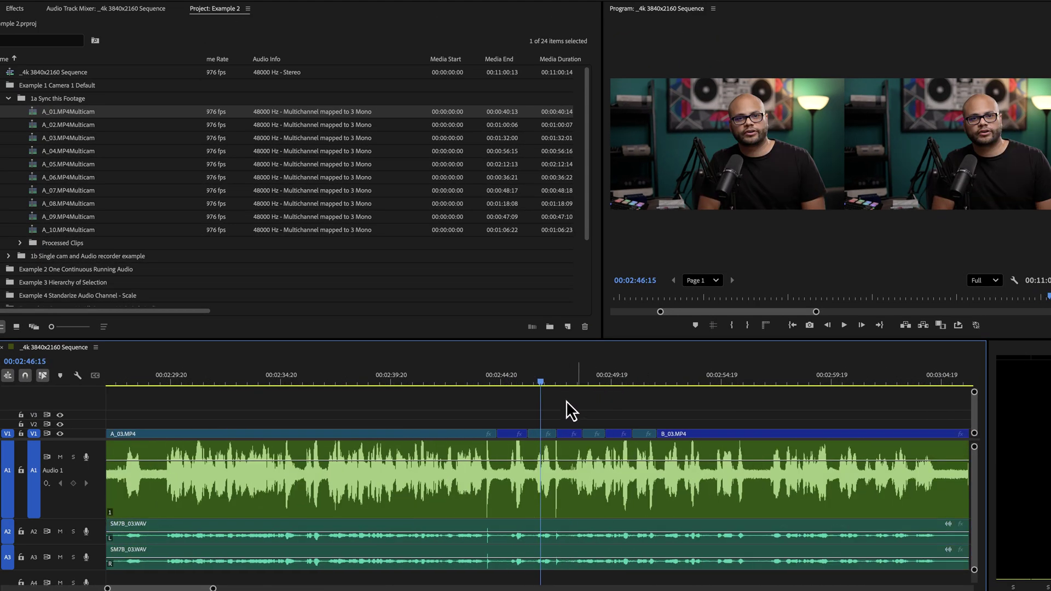
pyautogui.press('=')
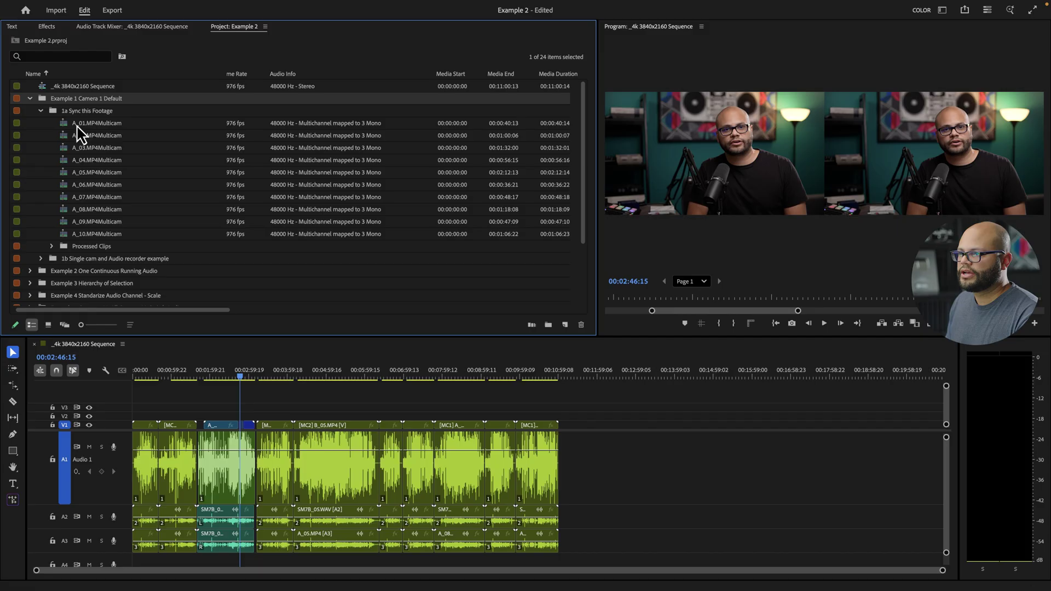
# Enable Multi-Camera Follows Nest Setting and place the ten 1a multicams, A_01.MP4Multicam to A_10.MP4Multicam, after the existing footage as individual clips instead of nests.
pyautogui.click(79, 124)
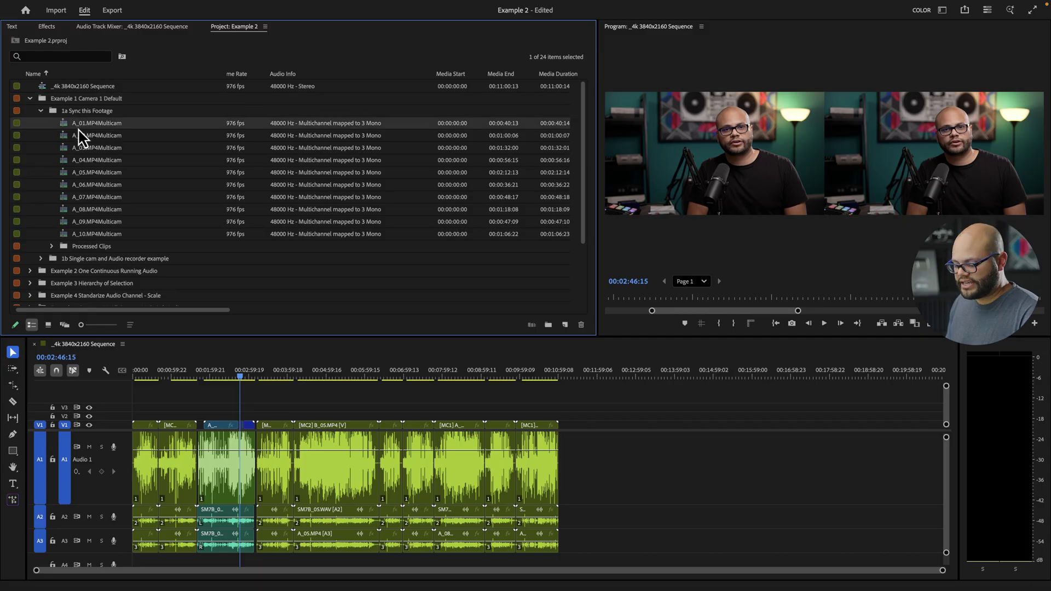
pyautogui.keyDown('shift'); pyautogui.click(91, 236); pyautogui.keyUp('shift')
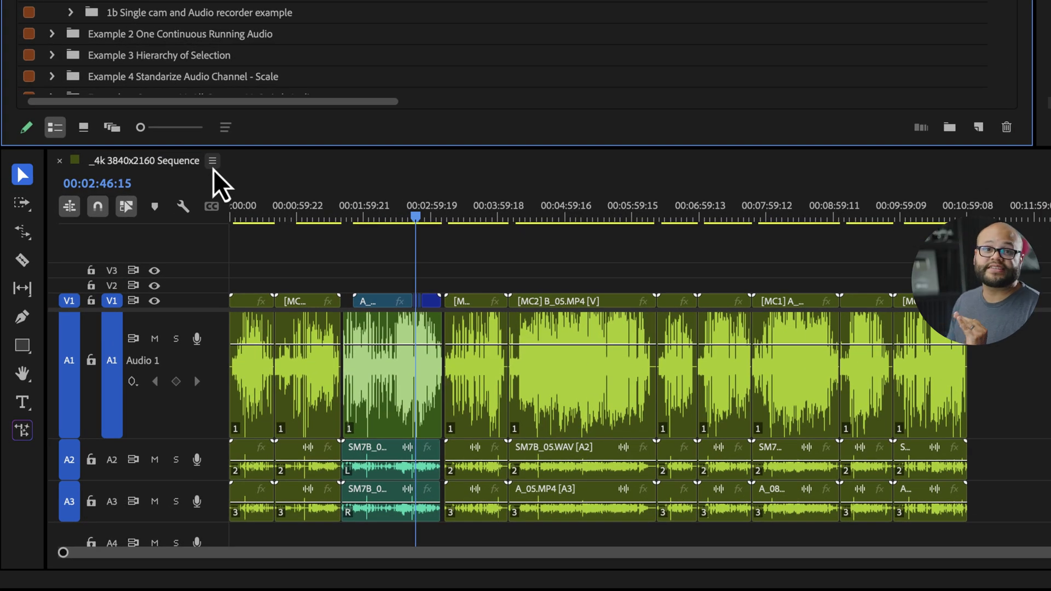
pyautogui.click(213, 168)
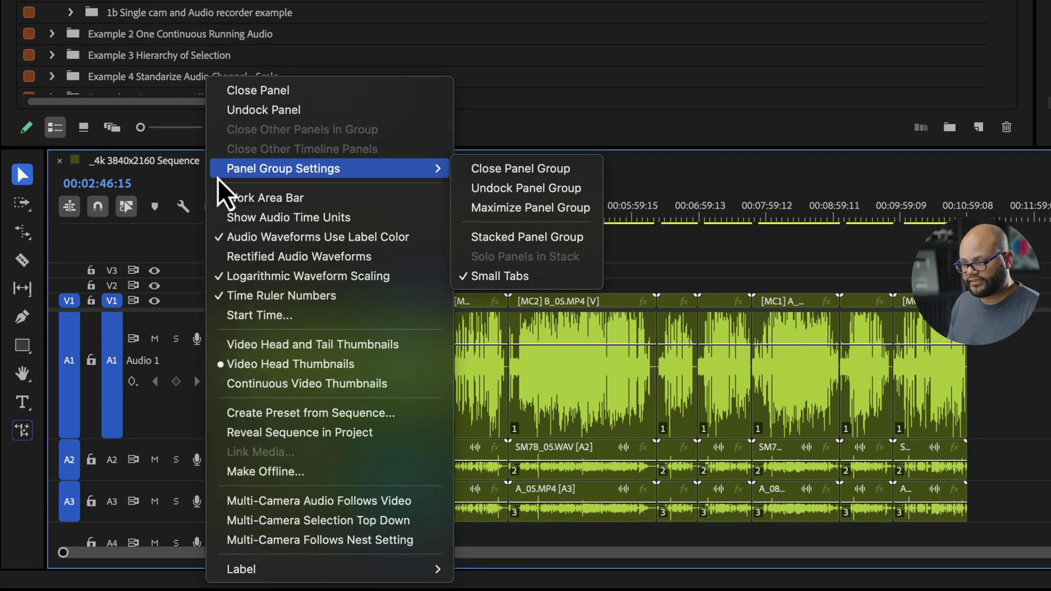
pyautogui.click(422, 539)
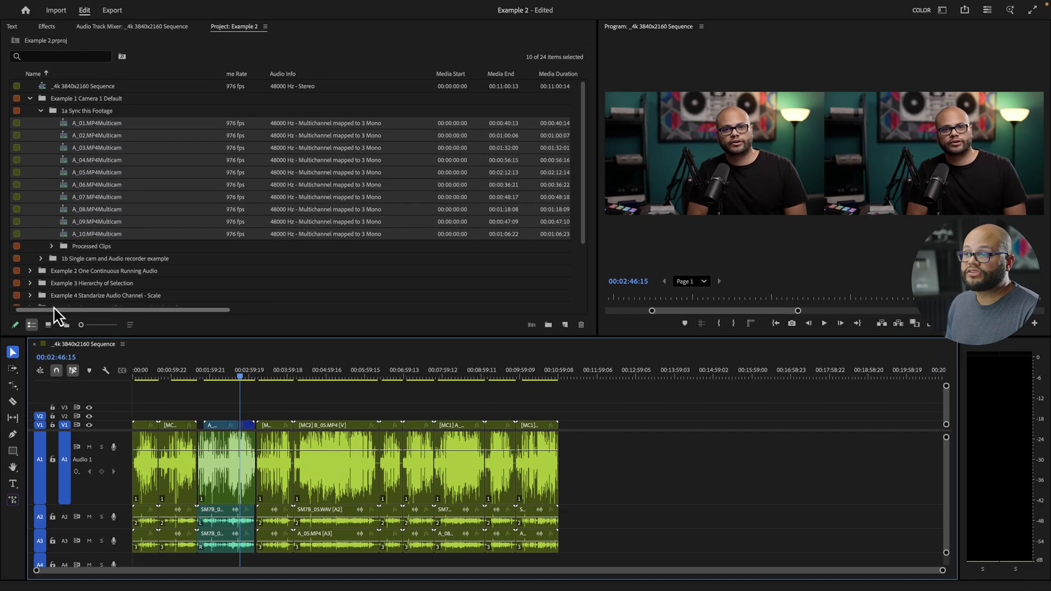
pyautogui.click(91, 126)
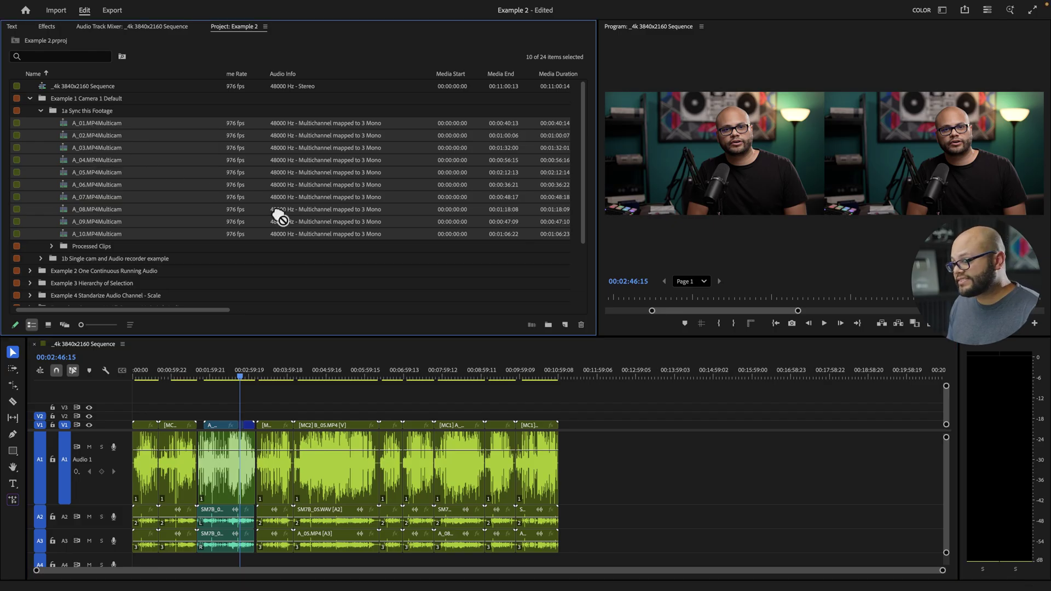
pyautogui.moveTo(276, 213); pyautogui.dragTo(796, 460)
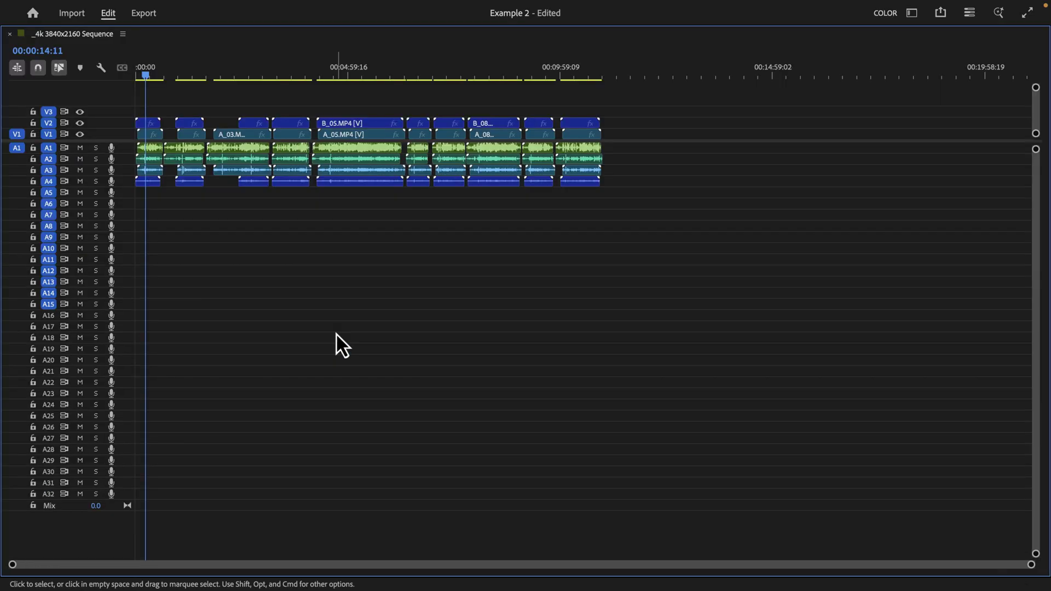
# Show audio time units on the main sequence's timeline, working at the take 1 clap around 00:00:14:05.
pyautogui.press('=')
pyautogui.press('=')
pyautogui.press('=')
pyautogui.hotkey('shift', '=')
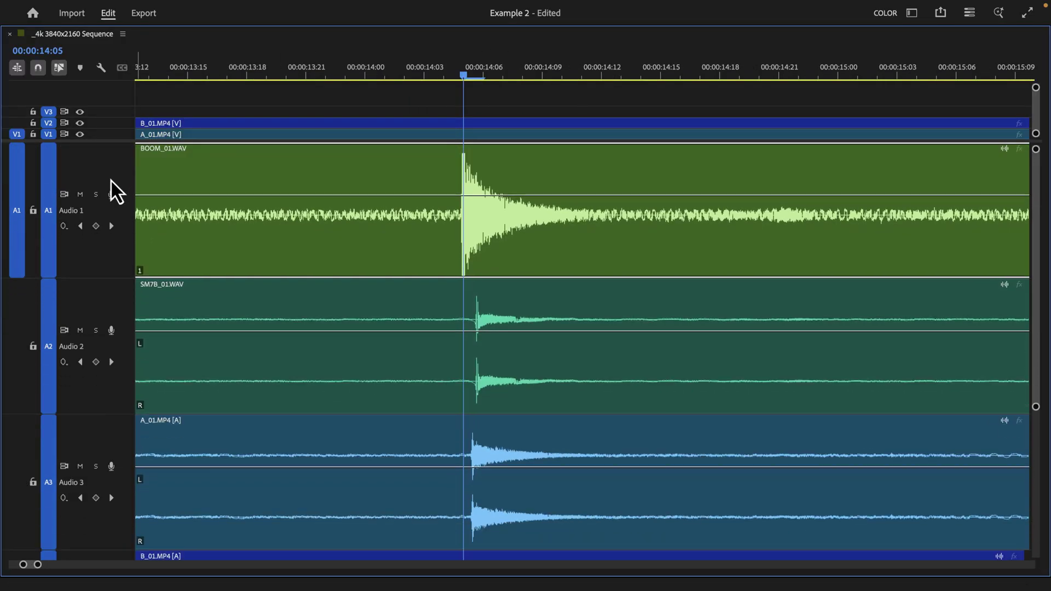
pyautogui.hotkey('shift', '-')
pyautogui.click(122, 33)
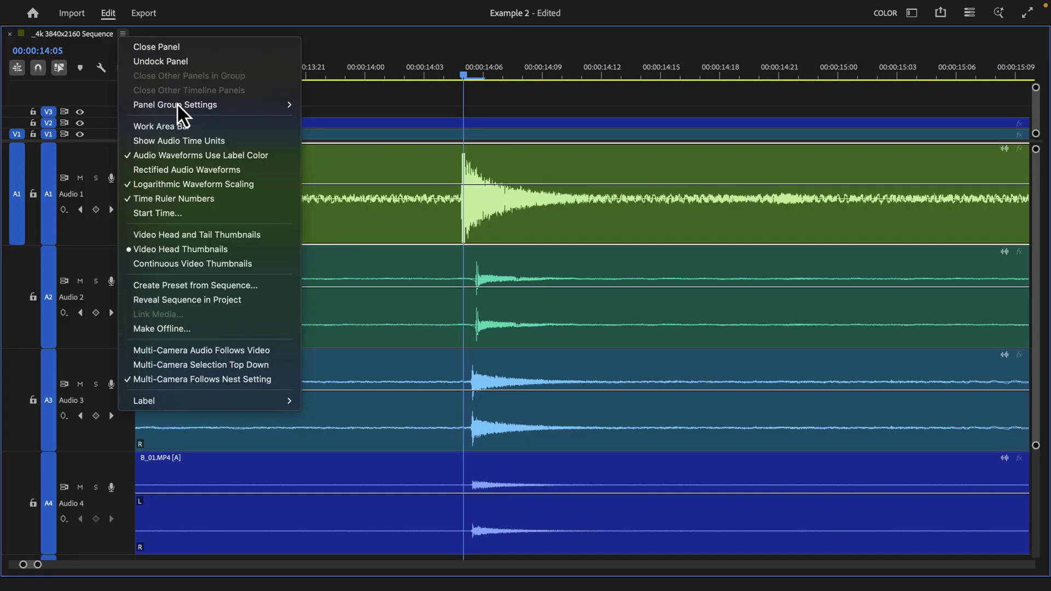
pyautogui.click(200, 141)
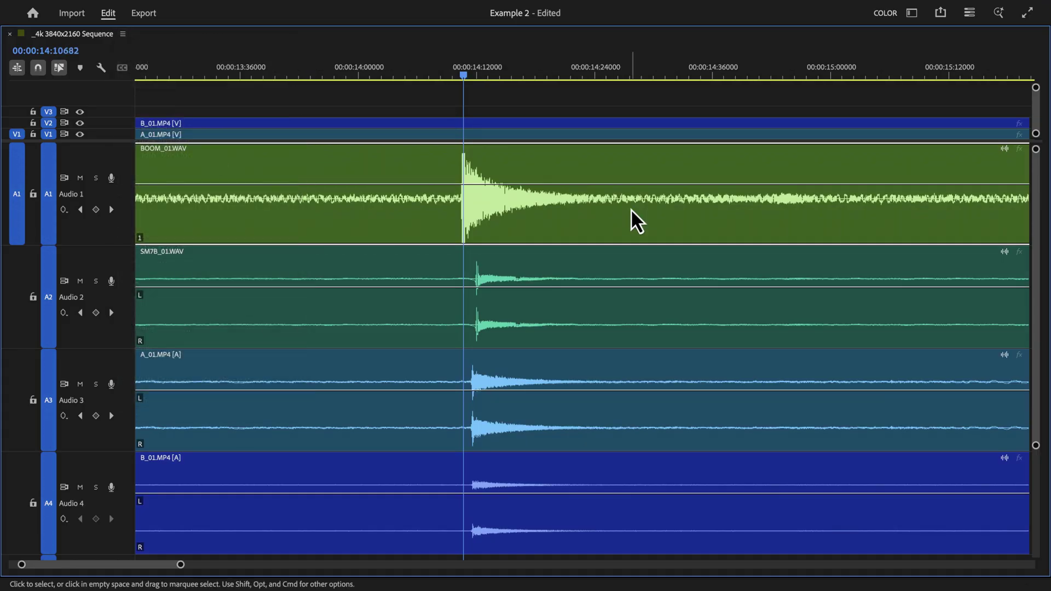
# Slide SM7B_01.WAV slightly earlier so its clap spike lines up with the clap on BOOM_01.WAV and the camera audio.
pyautogui.moveTo(630, 209); pyautogui.dragTo(695, 217)
pyautogui.press('=')
pyautogui.press('=')
pyautogui.press('=')
pyautogui.press('=')
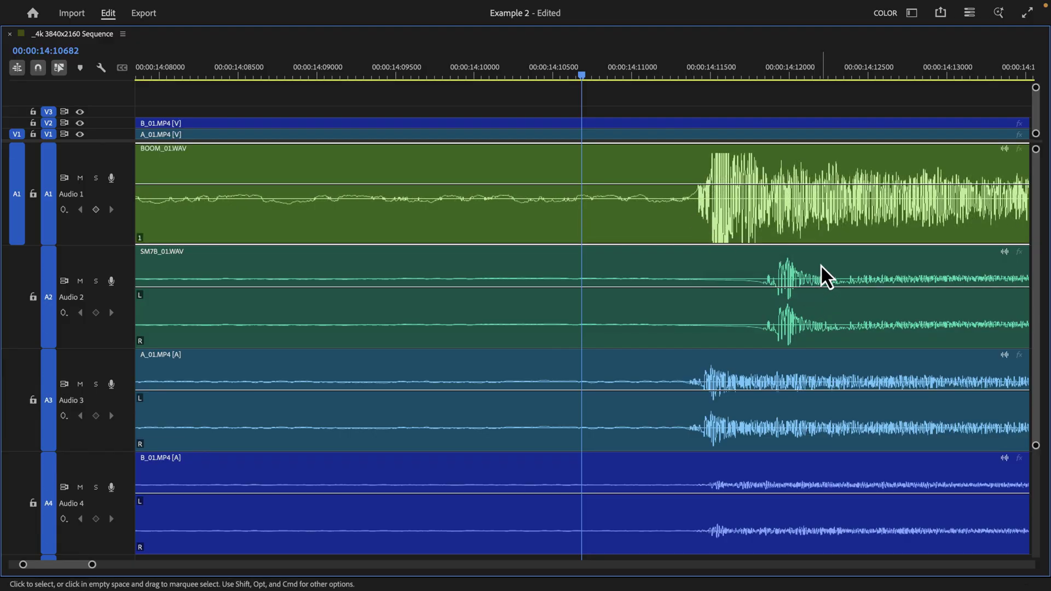
pyautogui.moveTo(821, 274); pyautogui.dragTo(762, 279)
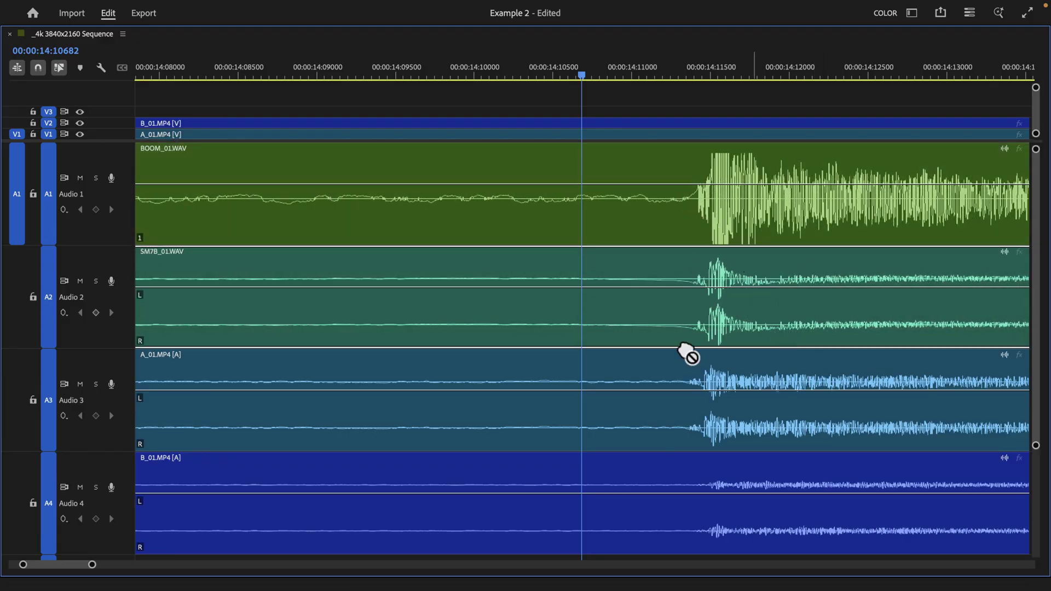
# Nest the take 1 video and audio clips from both cameras and both recorders under the name Take 1.
pyautogui.press('-')
pyautogui.press('-')
pyautogui.press('-')
pyautogui.press('-')
pyautogui.press('-')
pyautogui.press('-')
pyautogui.press('-')
pyautogui.press('-')
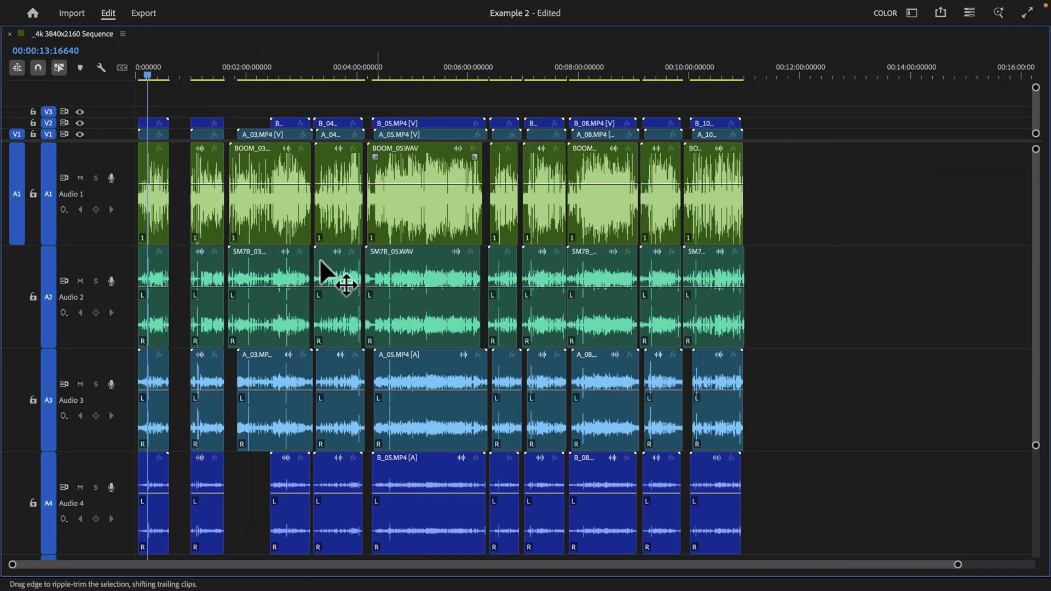
pyautogui.press('=')
pyautogui.press('=')
pyautogui.press('=')
pyautogui.press('=')
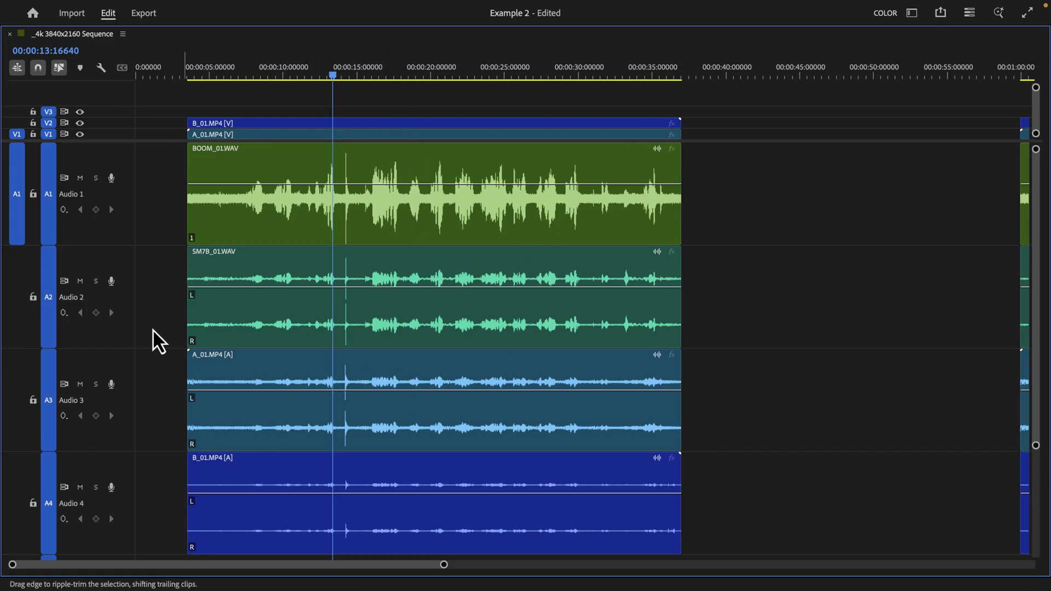
pyautogui.moveTo(499, 102); pyautogui.dragTo(469, 164)
pyautogui.moveTo(442, 210); pyautogui.dragTo(345, 467)
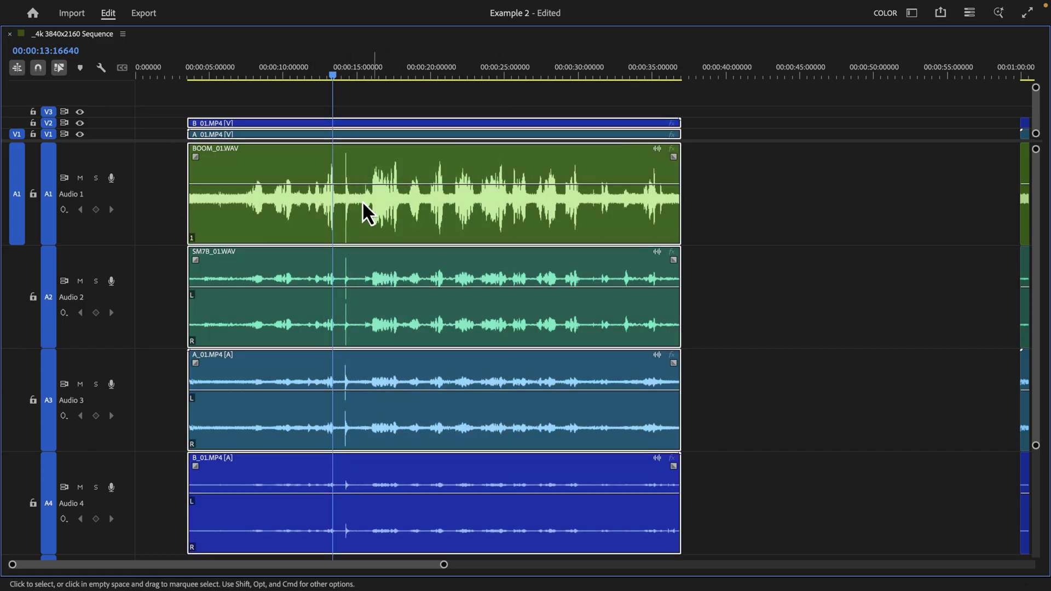
pyautogui.rightClick(427, 123)
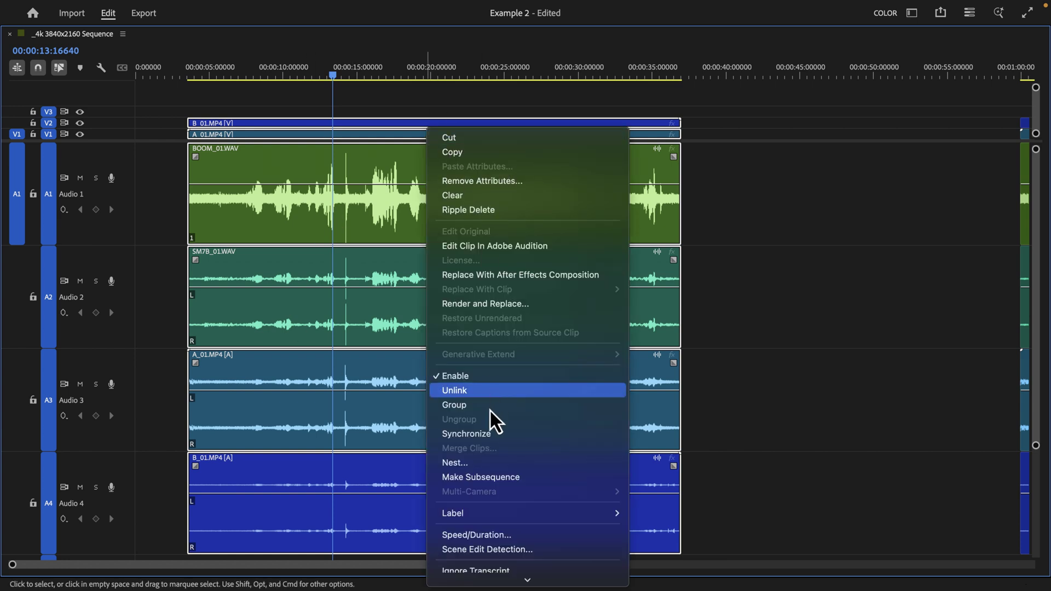
pyautogui.click(483, 464)
pyautogui.press('BackSpace')
pyautogui.write('T')
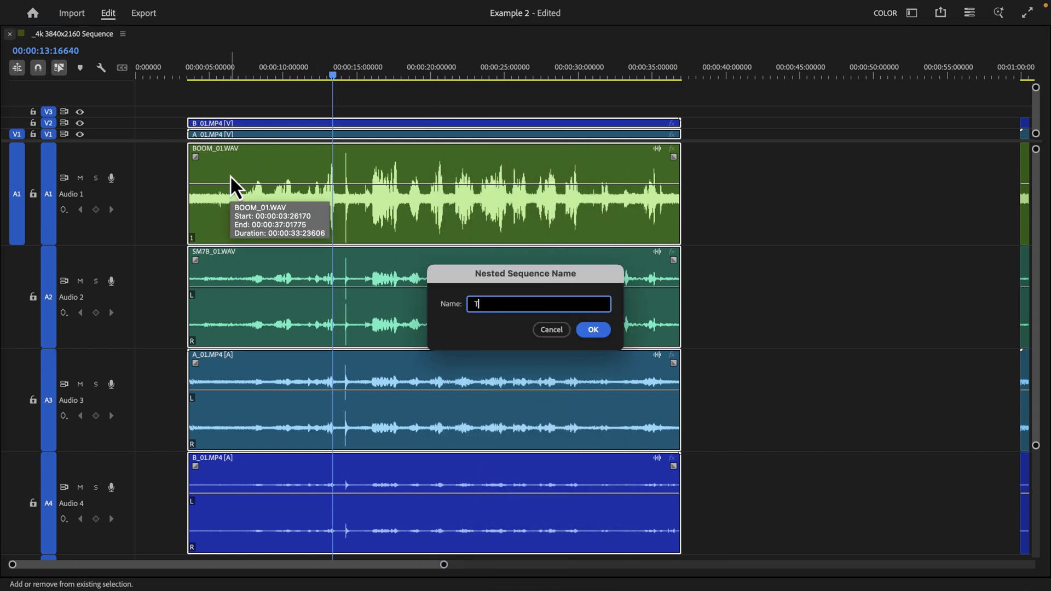
pyautogui.write('ake 1')
pyautogui.press('Return')
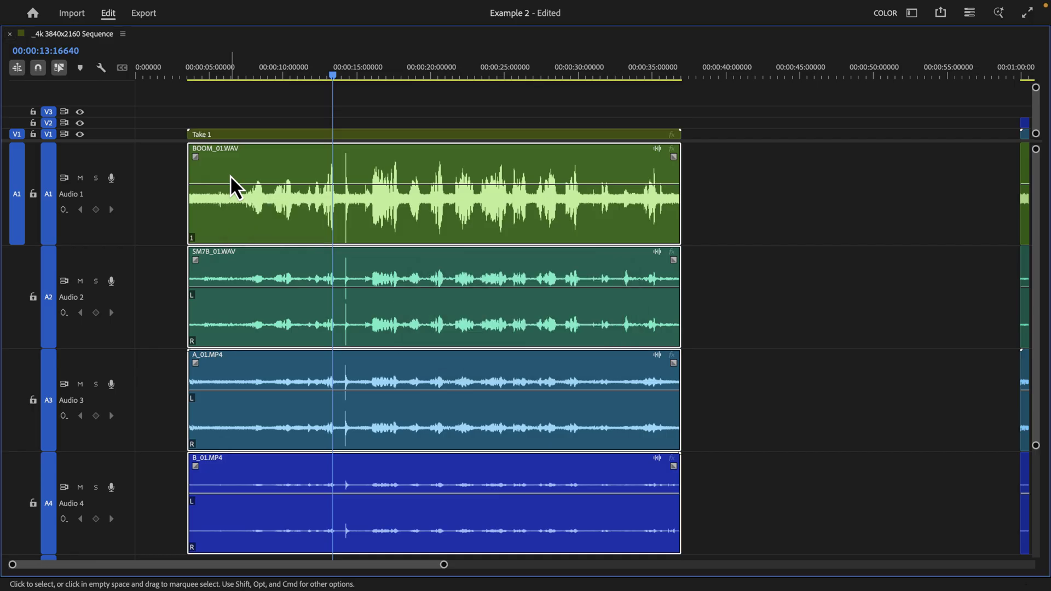
# Enable Multi-Camera on the Take 1 nest and choose the first camera angle in the multi-camera view.
pyautogui.rightClick(271, 133)
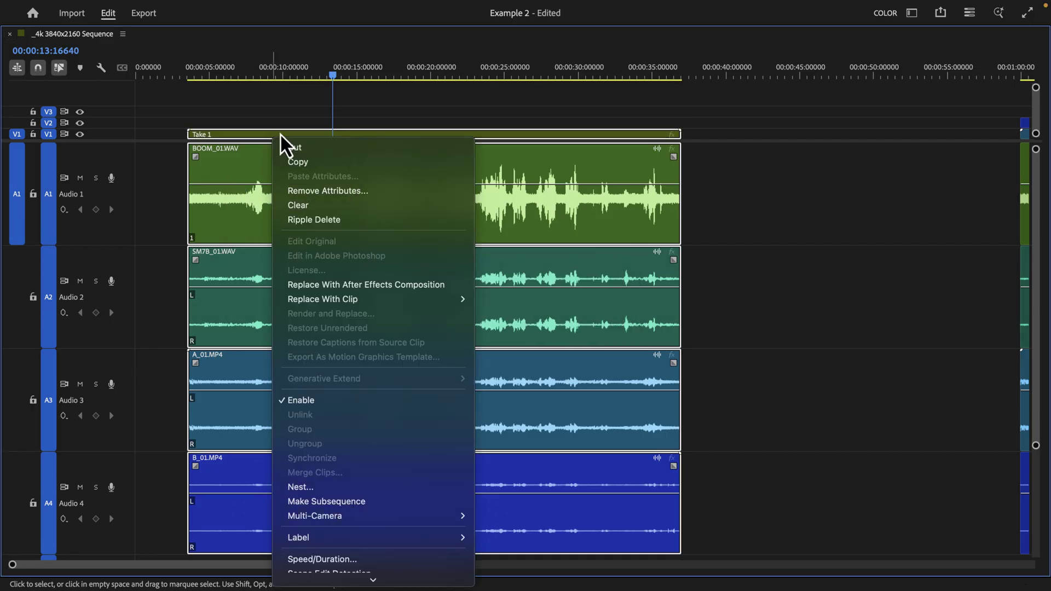
pyautogui.moveTo(376, 518)
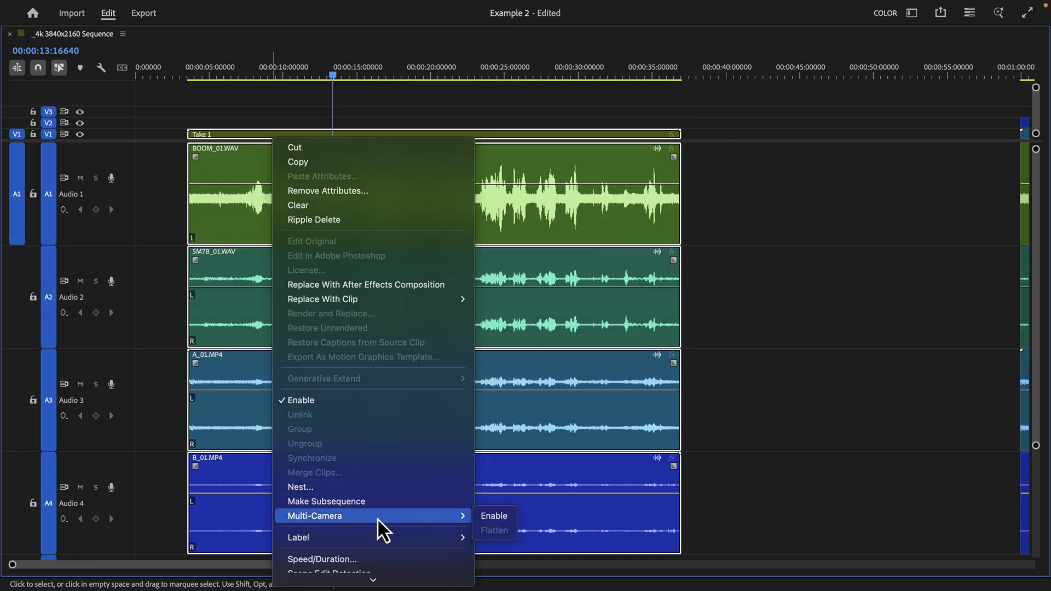
pyautogui.click(491, 517)
pyautogui.press('`')
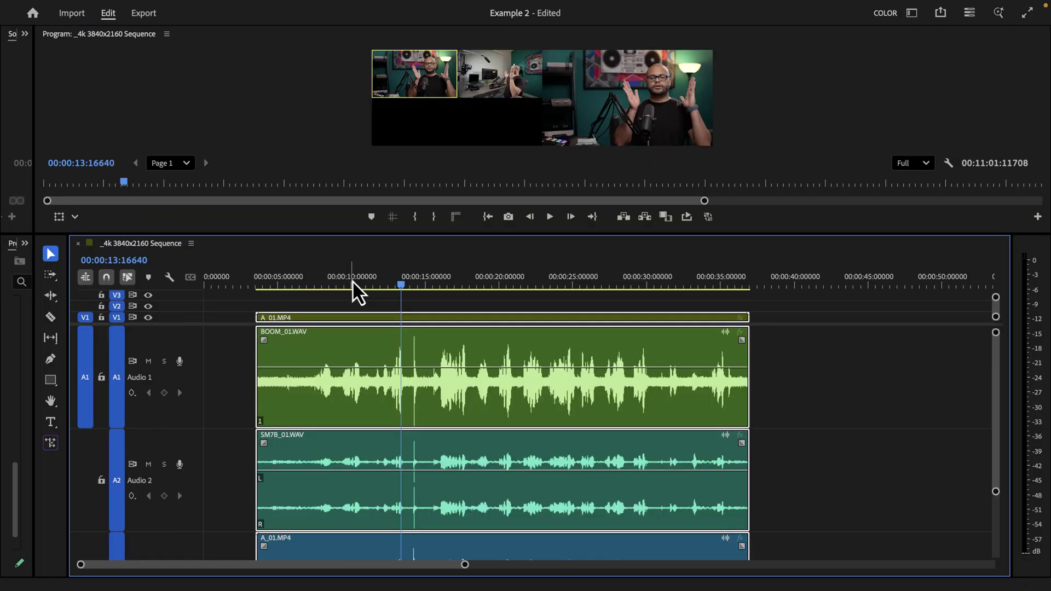
pyautogui.moveTo(353, 280); pyautogui.dragTo(406, 287)
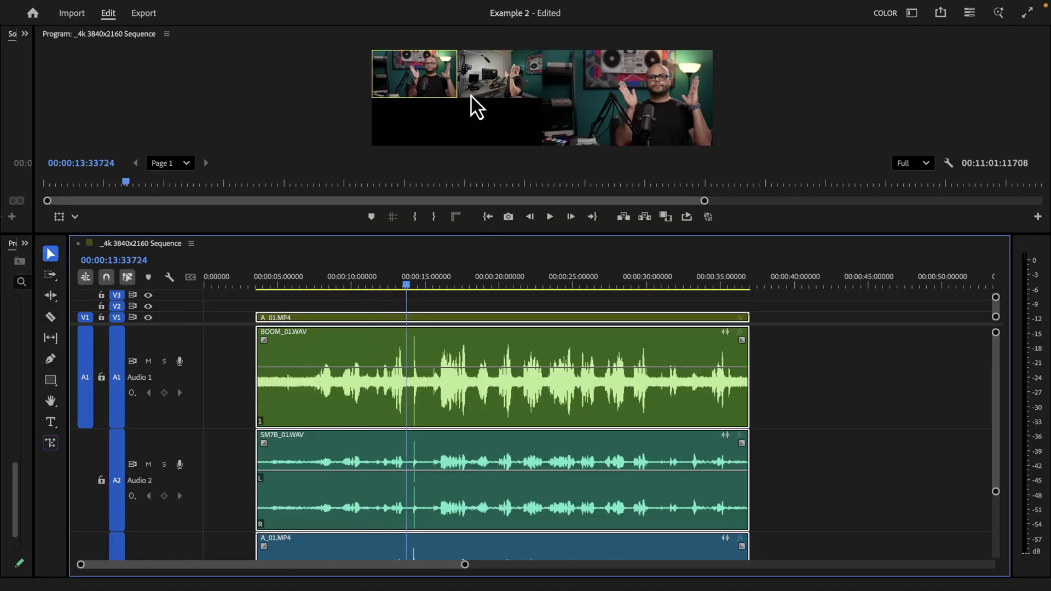
pyautogui.click(417, 82)
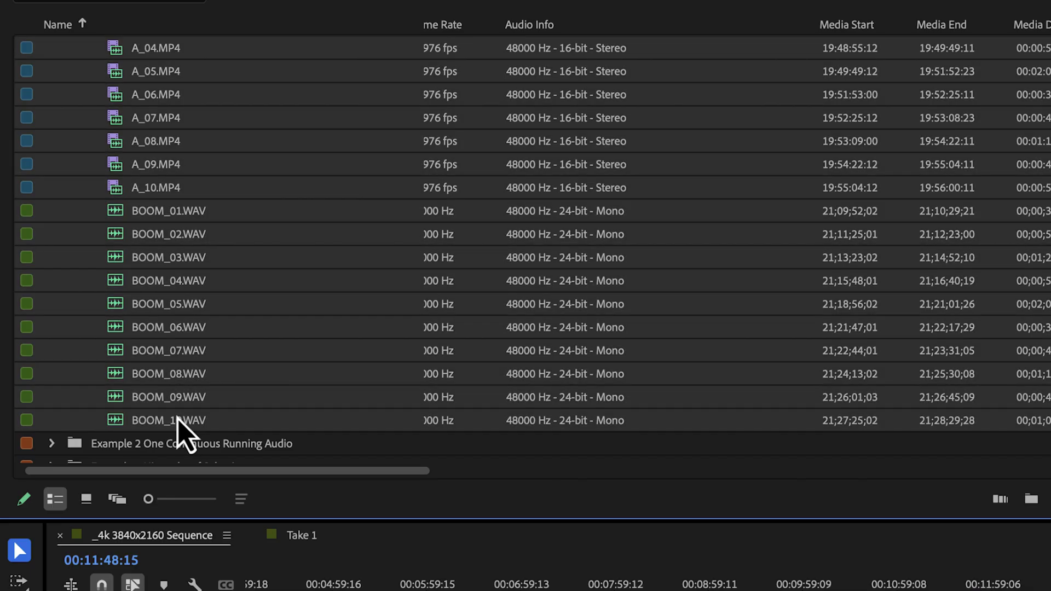
# Create multi-camera source sequences from the ten A camera clips and ten BOOM recordings, synchronized by audio track channel 1 with audio on Camera 1.
pyautogui.rightClick(291, 369)
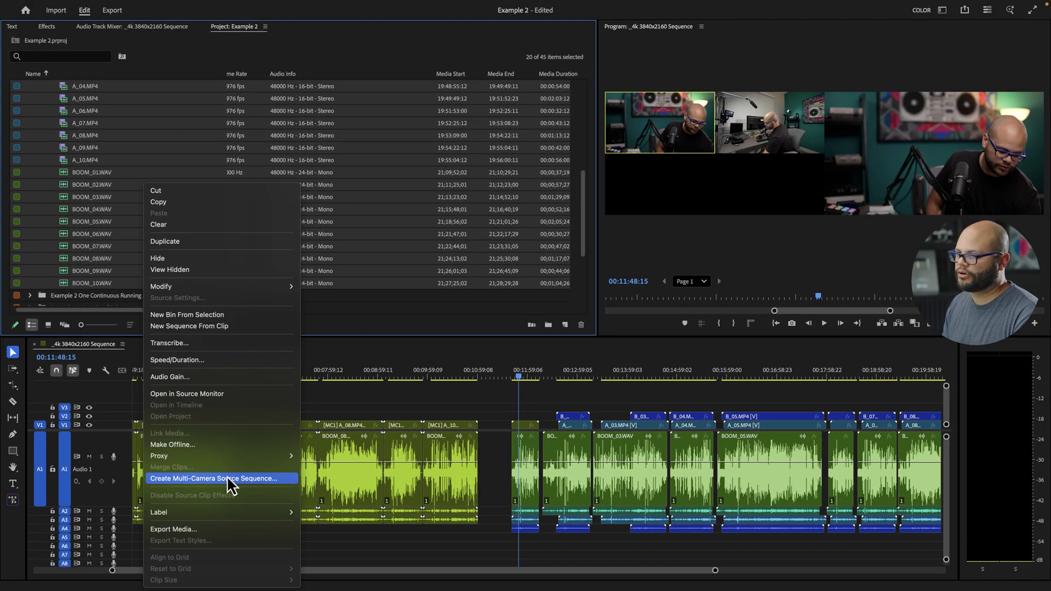
pyautogui.click(227, 478)
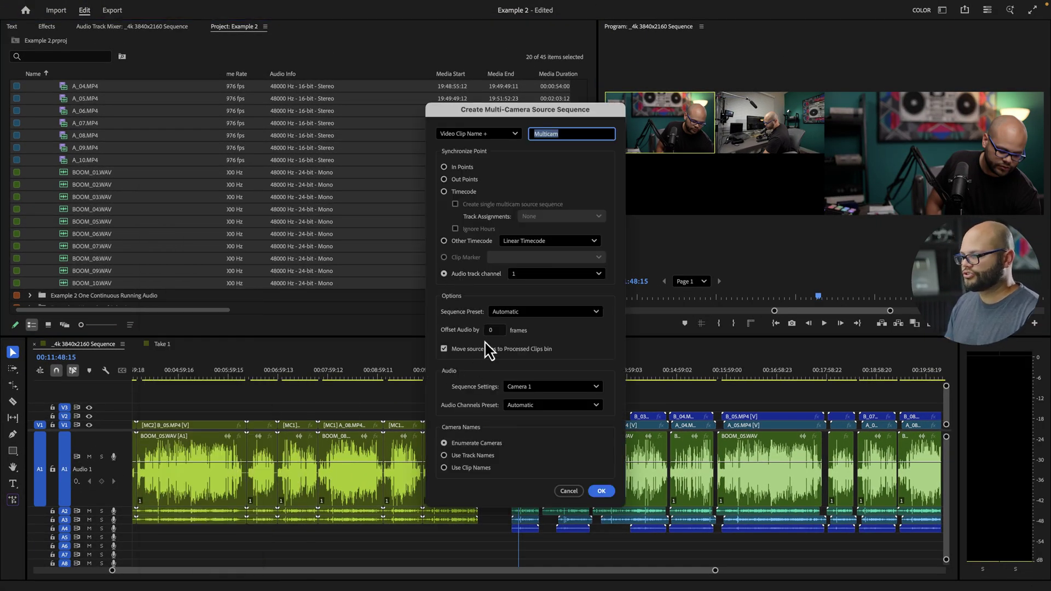
pyautogui.click(601, 491)
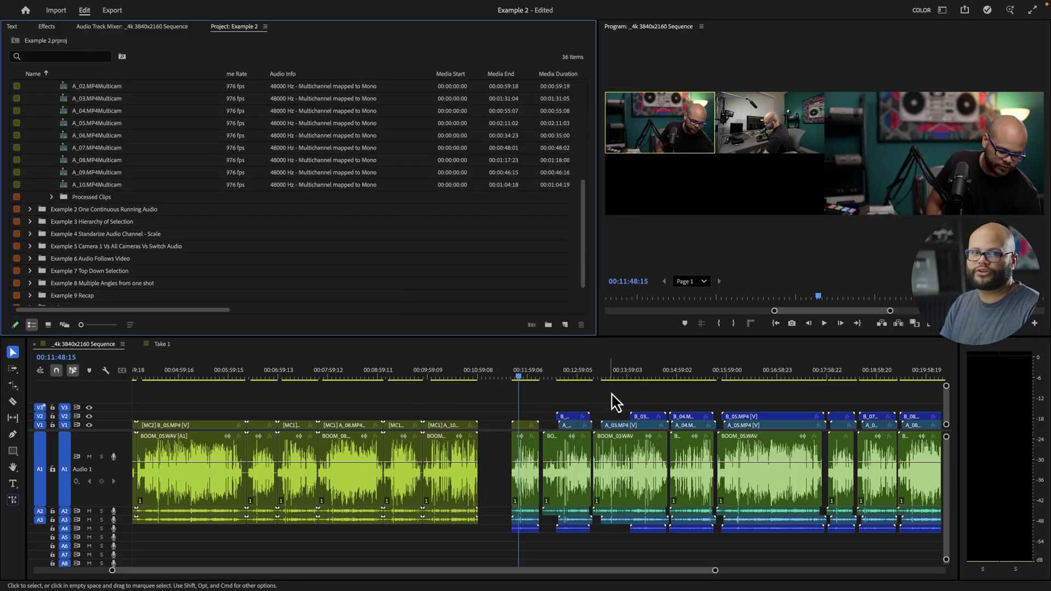
# Try placing the ten 1b multicam sequences as individual clips instead of nests after the existing footage, and undo the placement.
pyautogui.press('\\')
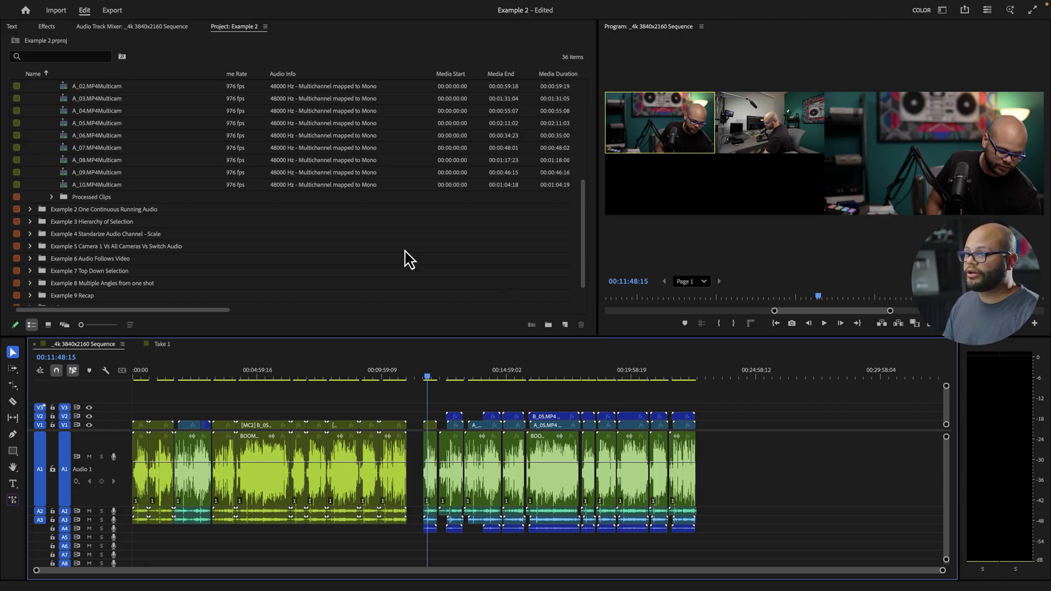
pyautogui.scroll(4, 117, 194)
pyautogui.click(105, 129)
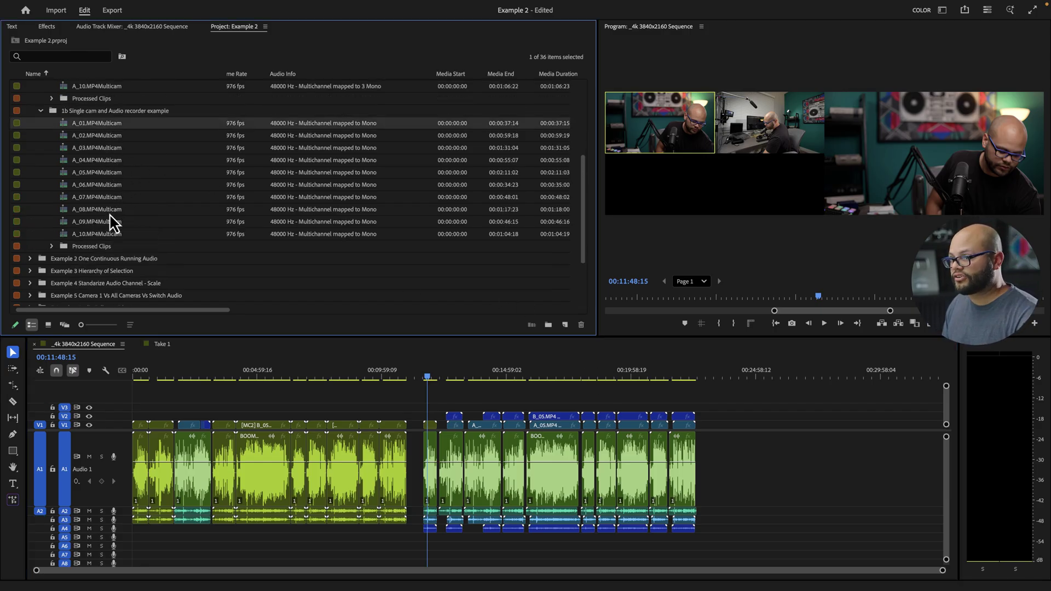
pyautogui.keyDown('shift'); pyautogui.click(108, 236); pyautogui.keyUp('shift')
pyautogui.moveTo(691, 368); pyautogui.dragTo(826, 403)
pyautogui.press('-')
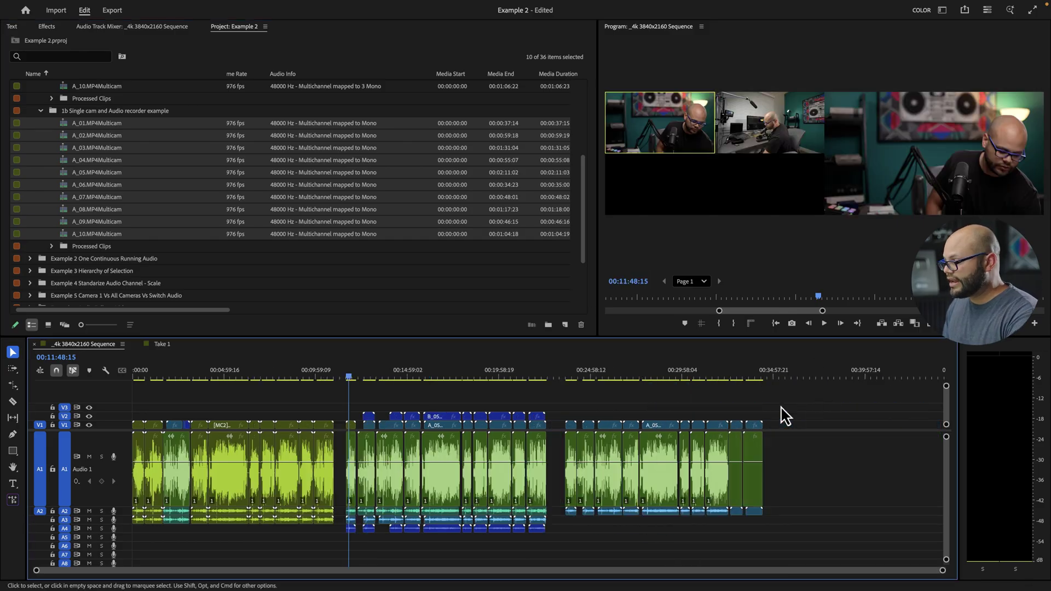
pyautogui.moveTo(628, 376); pyautogui.dragTo(607, 374)
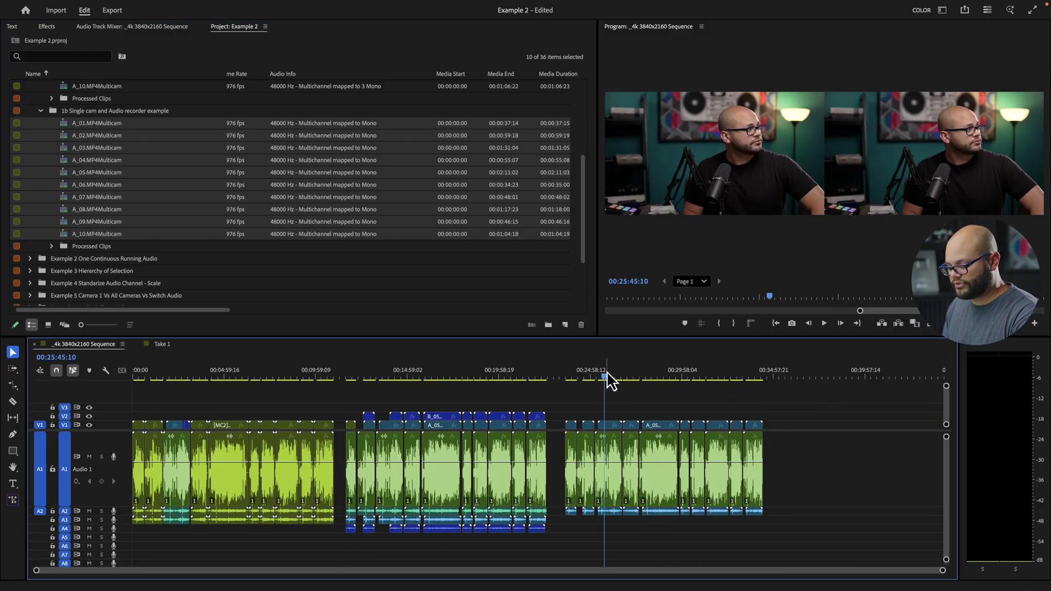
pyautogui.hotkey('ctrl', 'z')
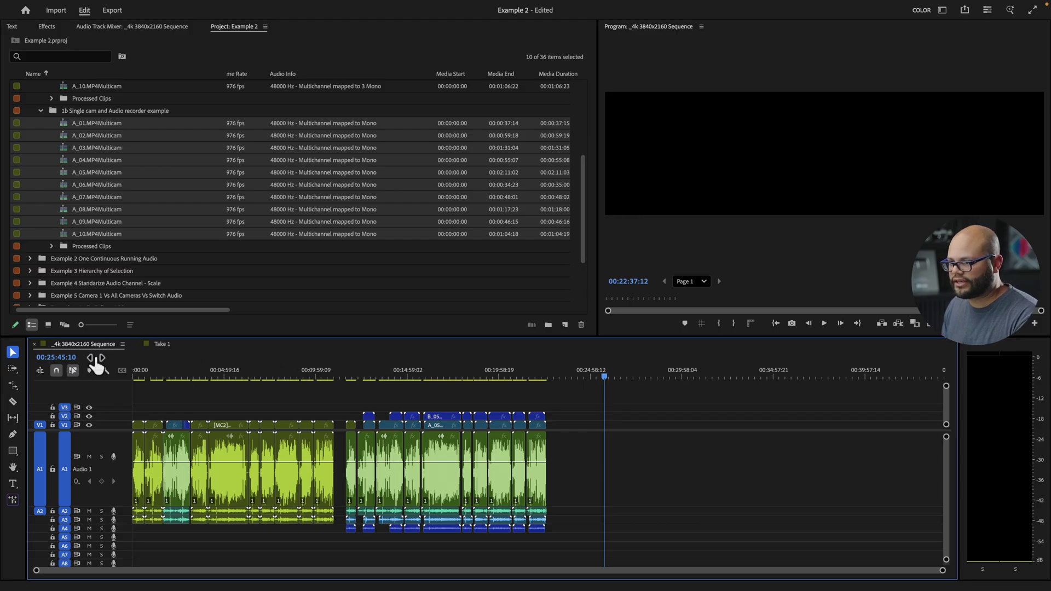
# Turn on inserting sequences as nests, place the ten 1b multicam sequences after the existing footage, and go to 00:28:50:05.
pyautogui.click(40, 371)
pyautogui.moveTo(87, 132); pyautogui.dragTo(720, 418)
pyautogui.click(661, 376)
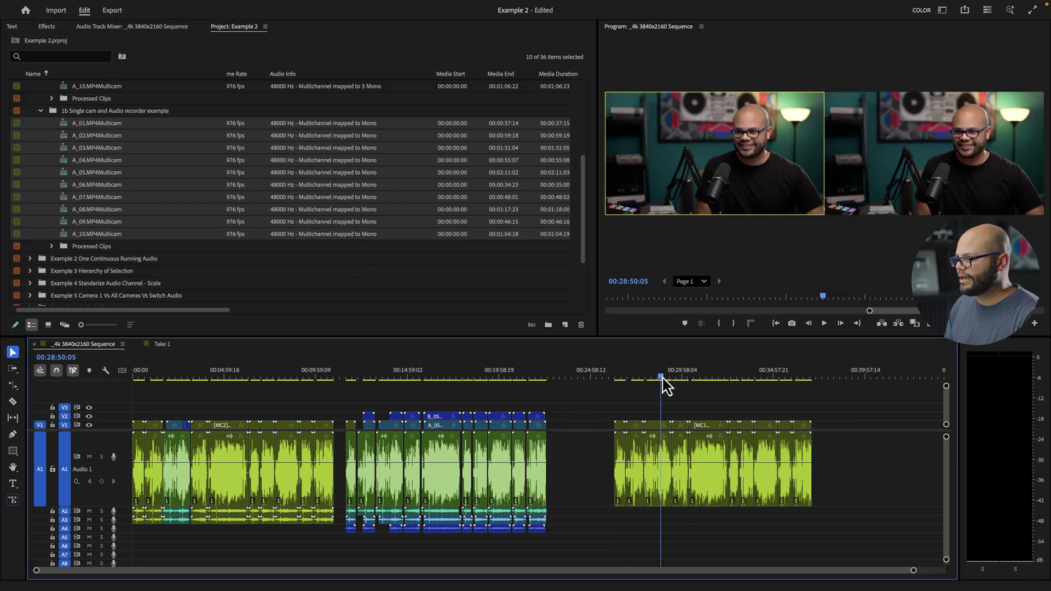